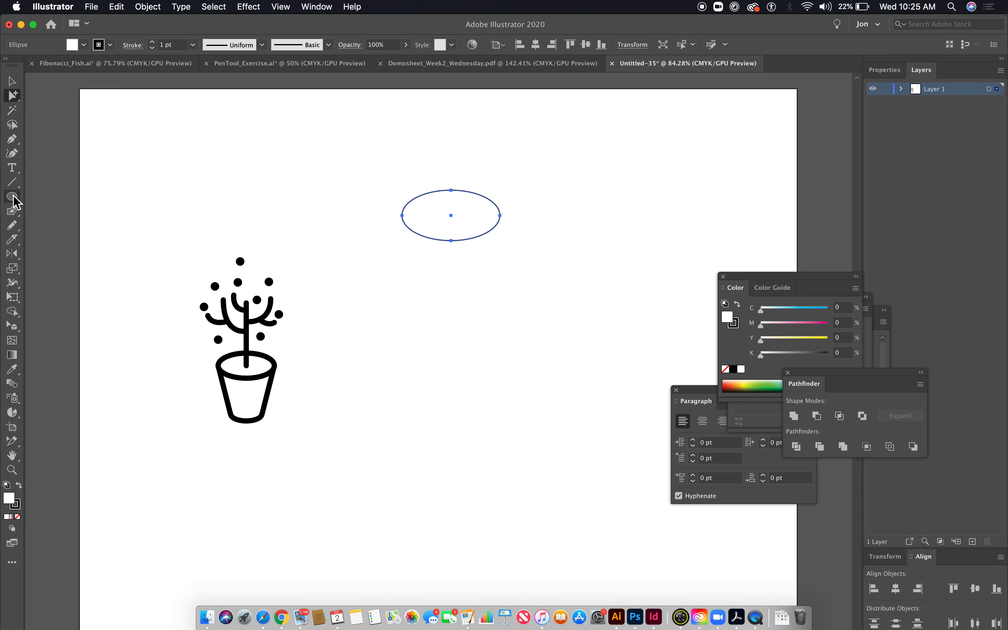
- Set the selected ellipse's stroke weight to 6 pt
{"action": "left_click", "coordinate": [152, 42]}
{"action": "left_click", "coordinate": [152, 42]}
{"action": "left_click", "coordinate": [152, 42]}
{"action": "left_click", "coordinate": [152, 42]}
{"action": "left_click", "coordinate": [152, 42]}
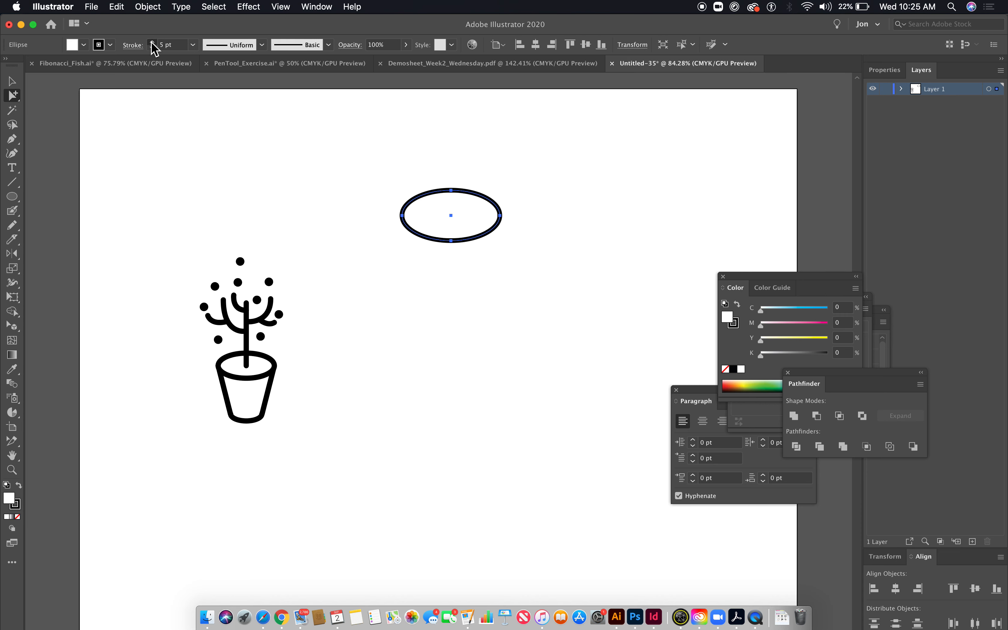
- Duplicate the ellipse straight down, about 115 pt below the original
{"action": "left_click", "coordinate": [15, 96]}
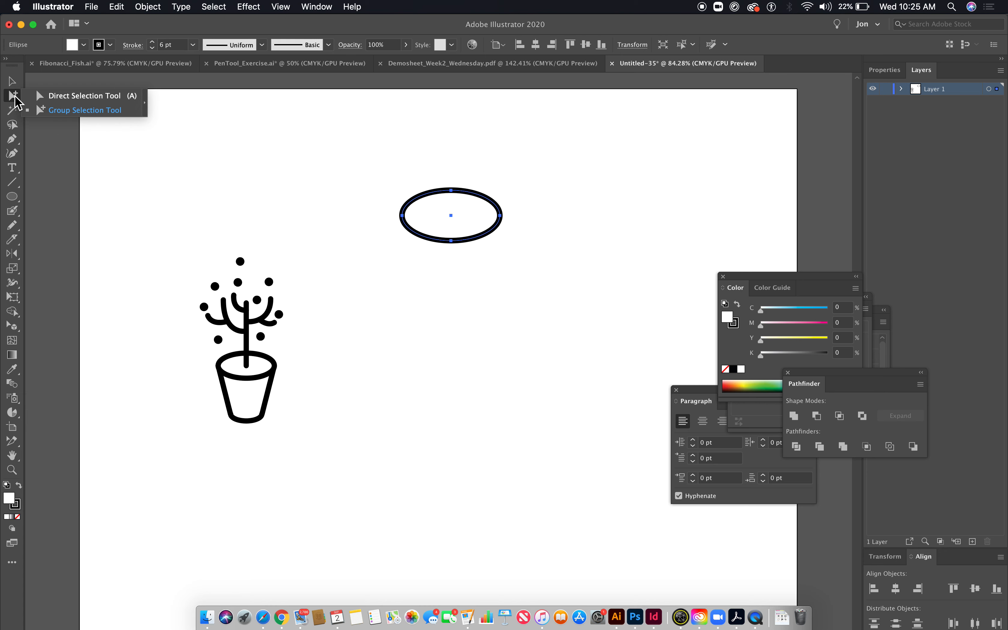
{"action": "left_click", "coordinate": [63, 110]}
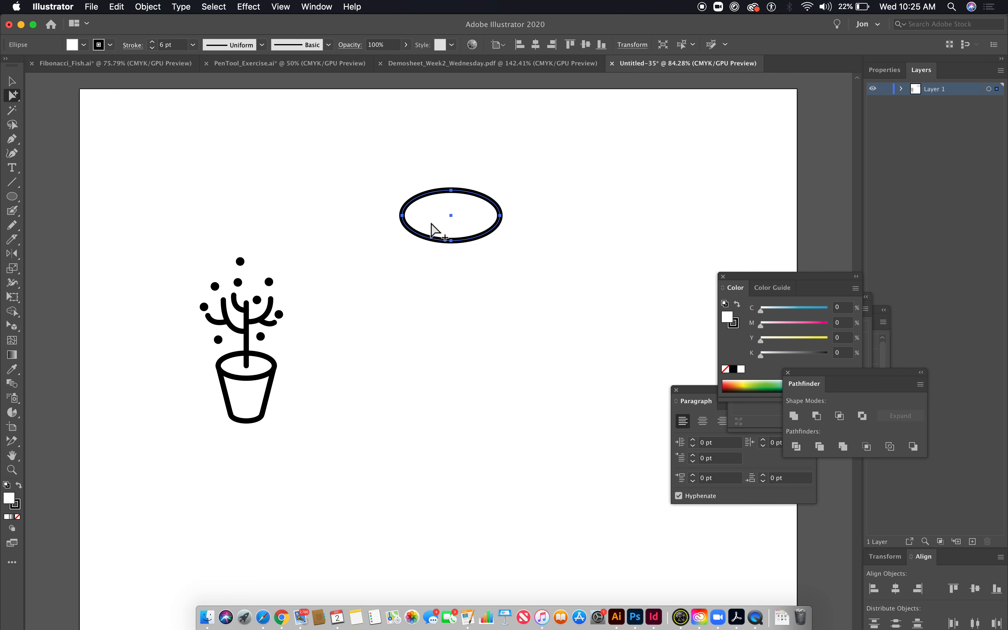
{"action": "left_click_drag", "start_coordinate": [451, 219], "coordinate": [451, 320]}
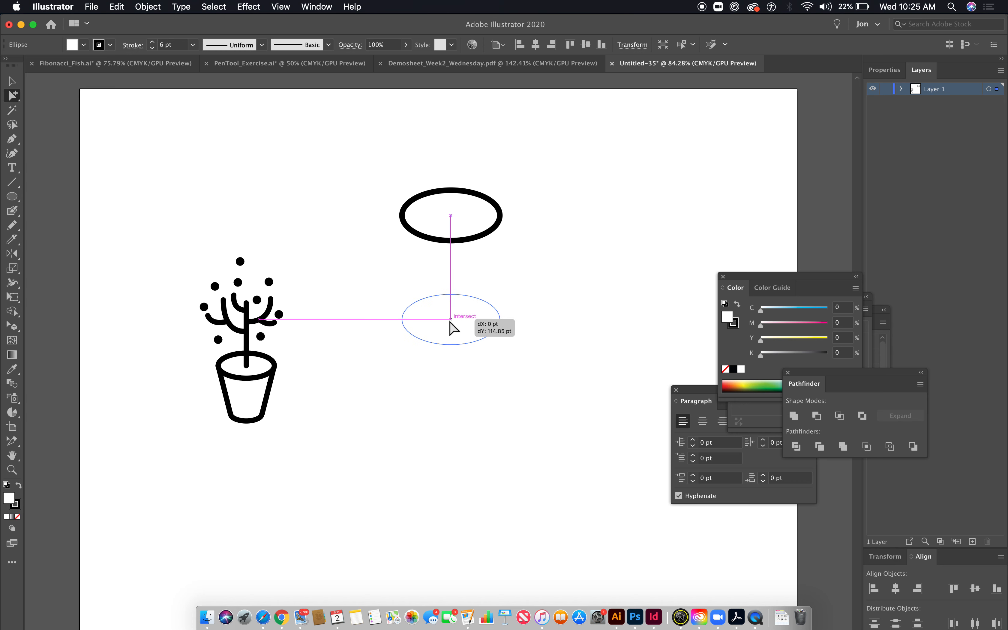
{"action": "left_click_drag", "start_coordinate": [450, 320], "coordinate": [450, 319]}
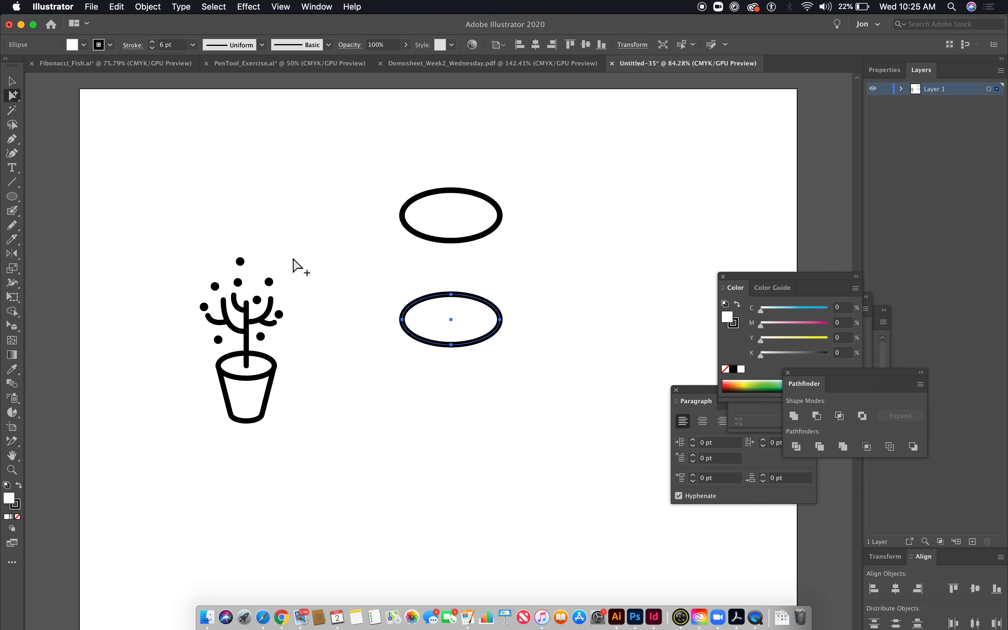
- Draw a rectangle about 108 by 115 pt from the upper ellipse's left anchor to the lower ellipse's right anchor
{"action": "left_click", "coordinate": [14, 198]}
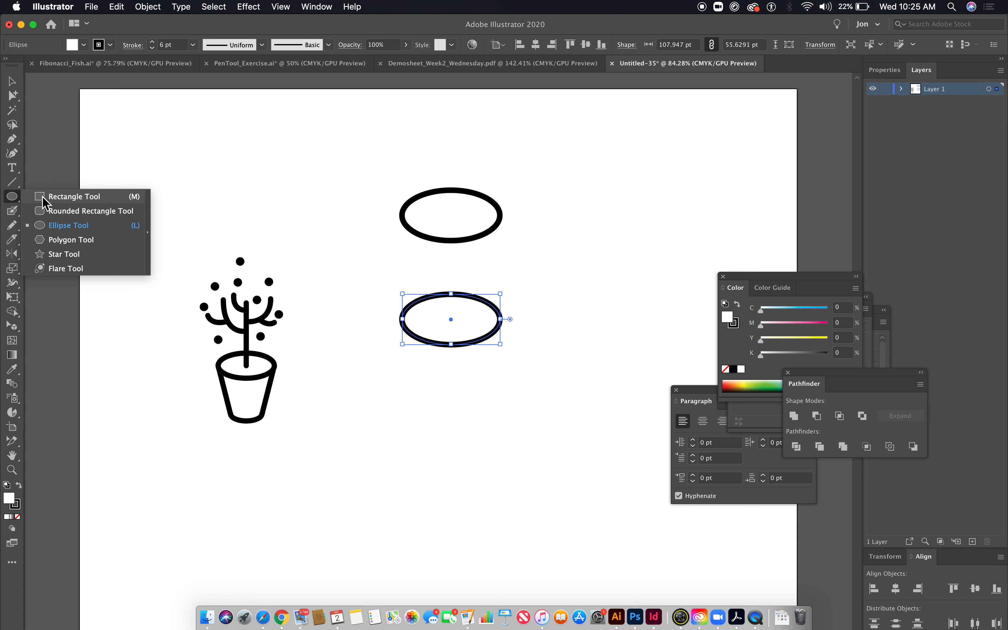
{"action": "left_click", "coordinate": [46, 198]}
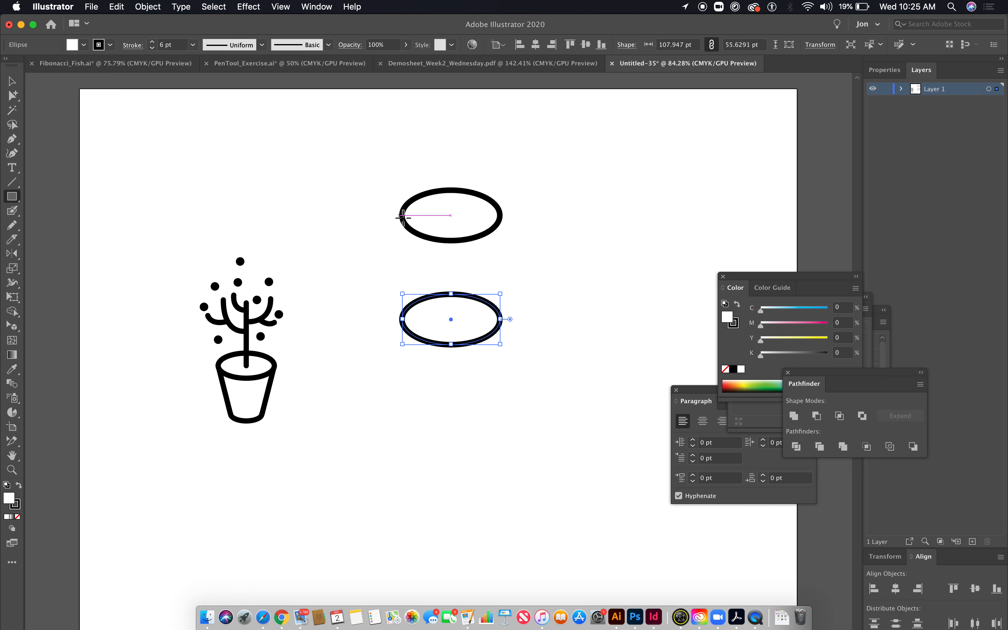
{"action": "left_click", "coordinate": [281, 7]}
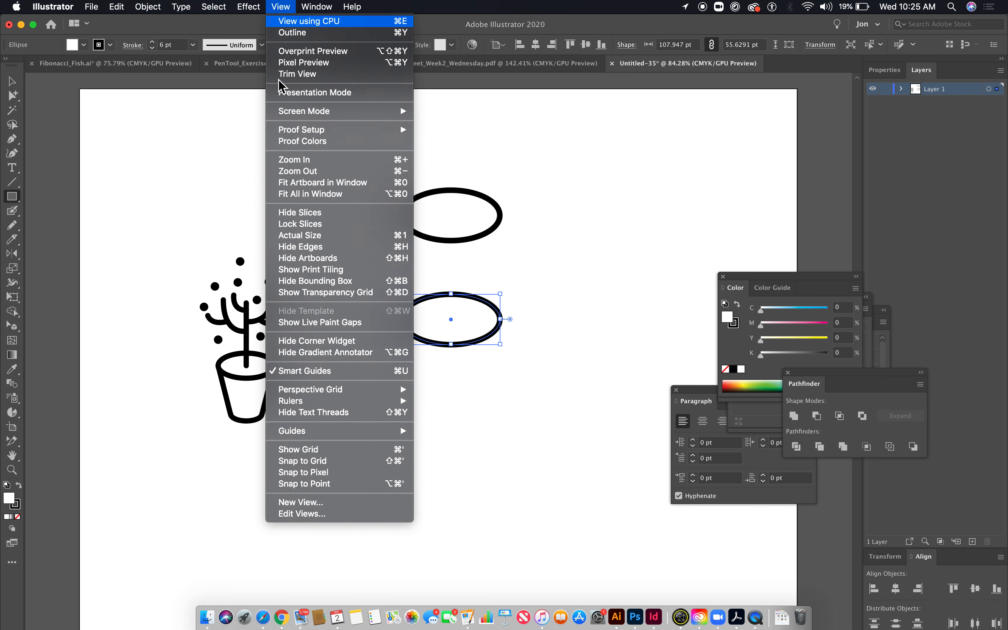
{"action": "left_click", "coordinate": [501, 240]}
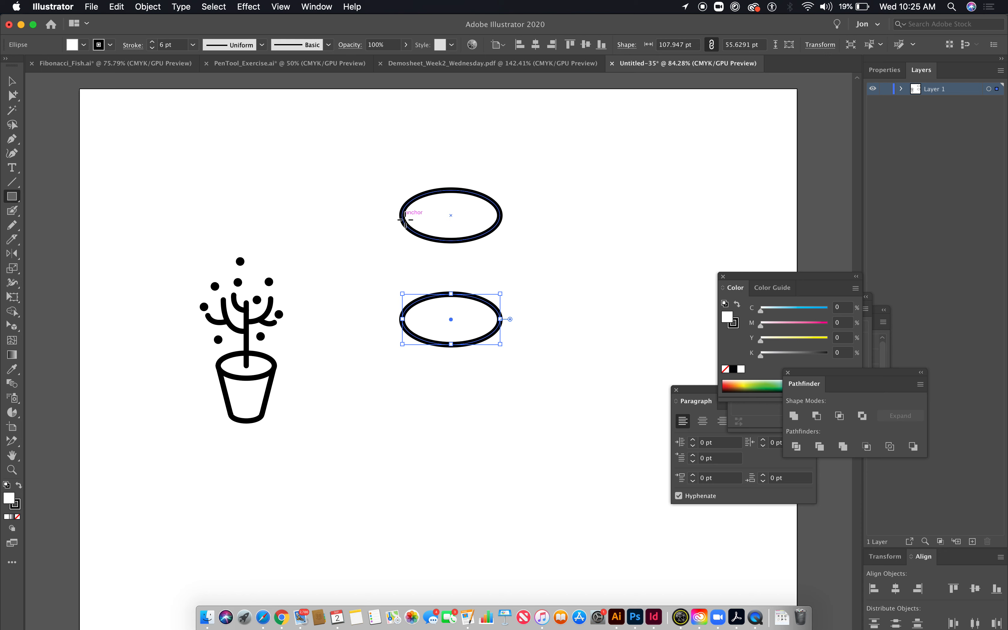
{"action": "left_click_drag", "start_coordinate": [405, 219], "coordinate": [504, 320]}
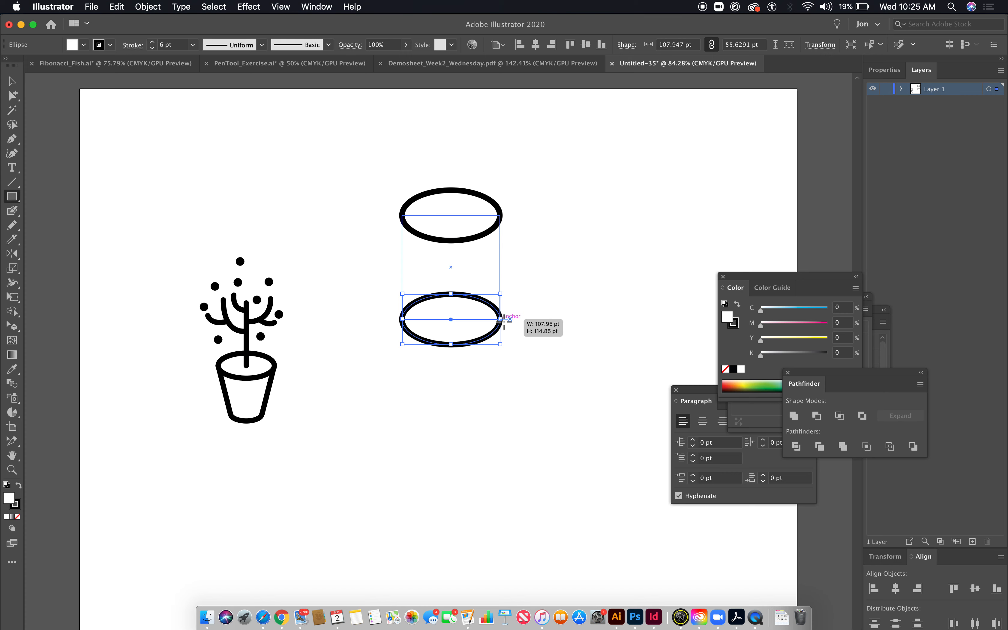
{"action": "left_click_drag", "start_coordinate": [503, 320], "coordinate": [502, 319]}
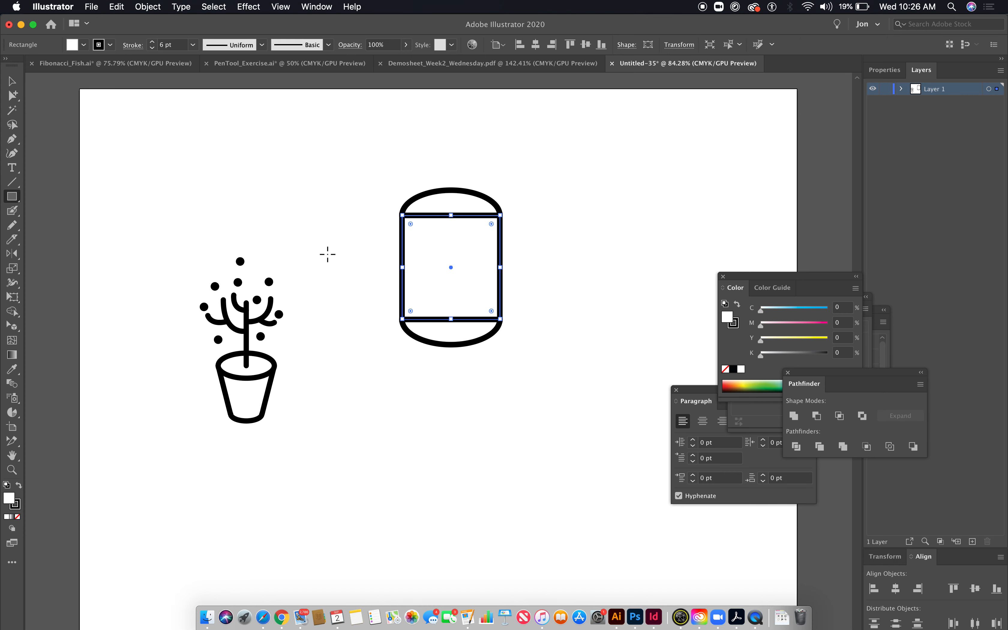
- Merge the rectangle and the lower ellipse into one pot body shape with the Shape Builder tool
{"action": "left_click", "coordinate": [12, 96]}
{"action": "left_click", "coordinate": [230, 202]}
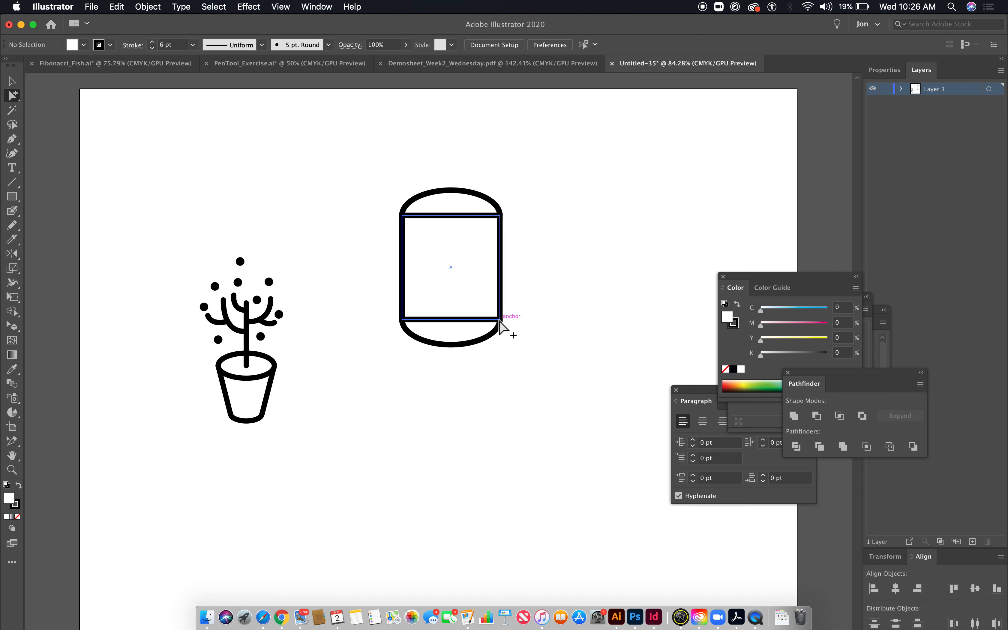
{"action": "left_click_drag", "start_coordinate": [522, 394], "coordinate": [418, 305]}
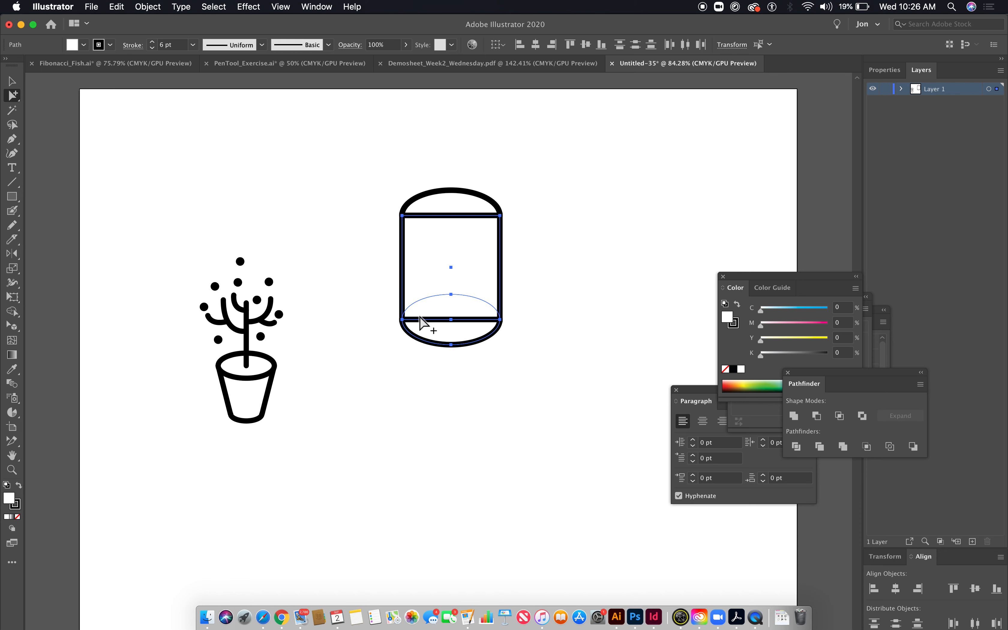
{"action": "left_click", "coordinate": [794, 416]}
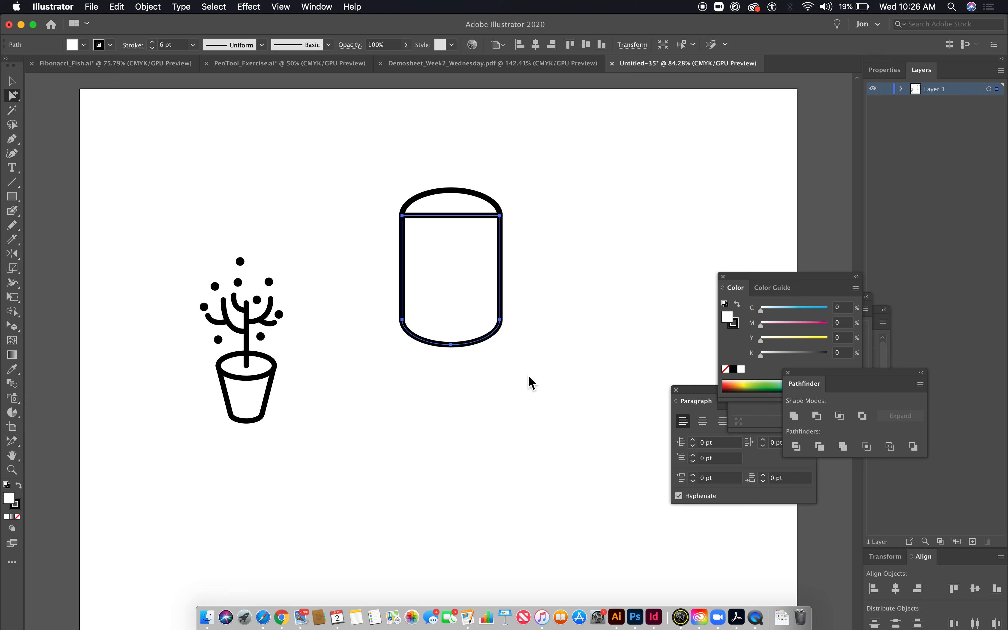
{"action": "key", "text": "super+z"}
{"action": "left_click", "coordinate": [15, 310]}
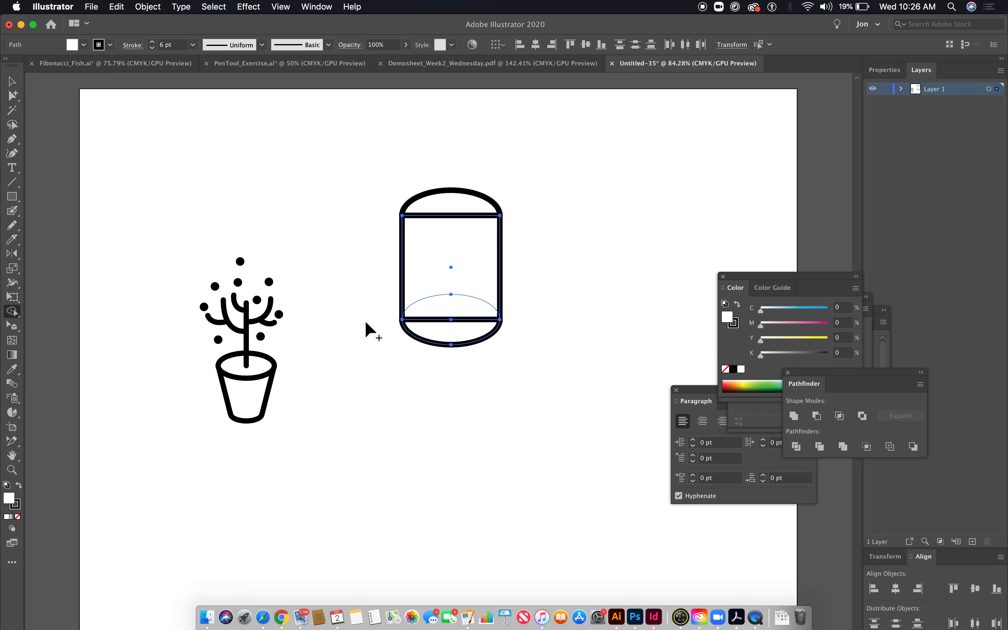
{"action": "left_click_drag", "start_coordinate": [453, 334], "coordinate": [445, 279]}
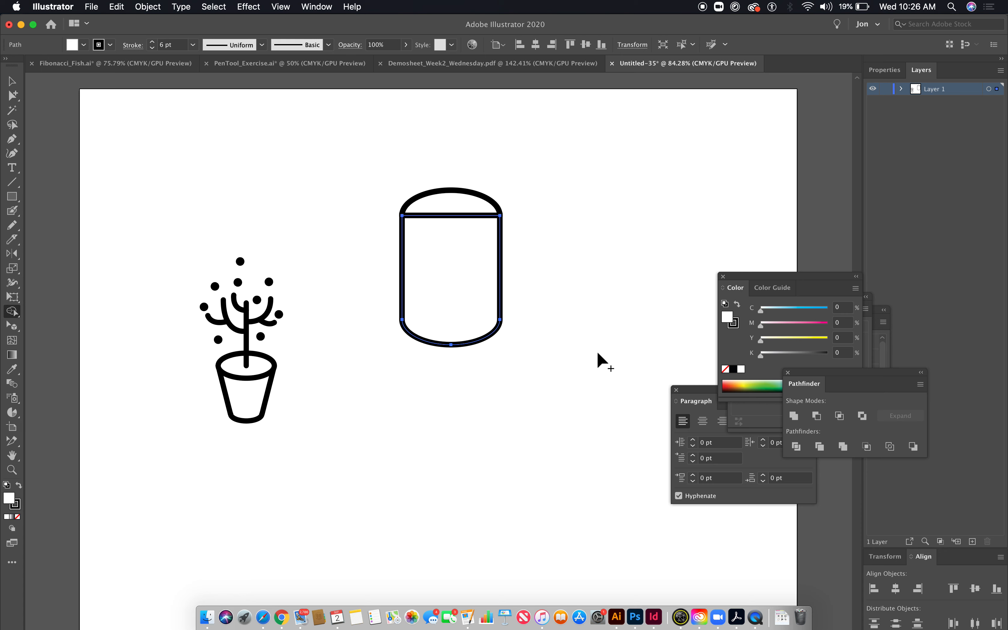
- Send the merged pot body behind the upper ellipse so the full rim shows
{"action": "key", "text": "super+z"}
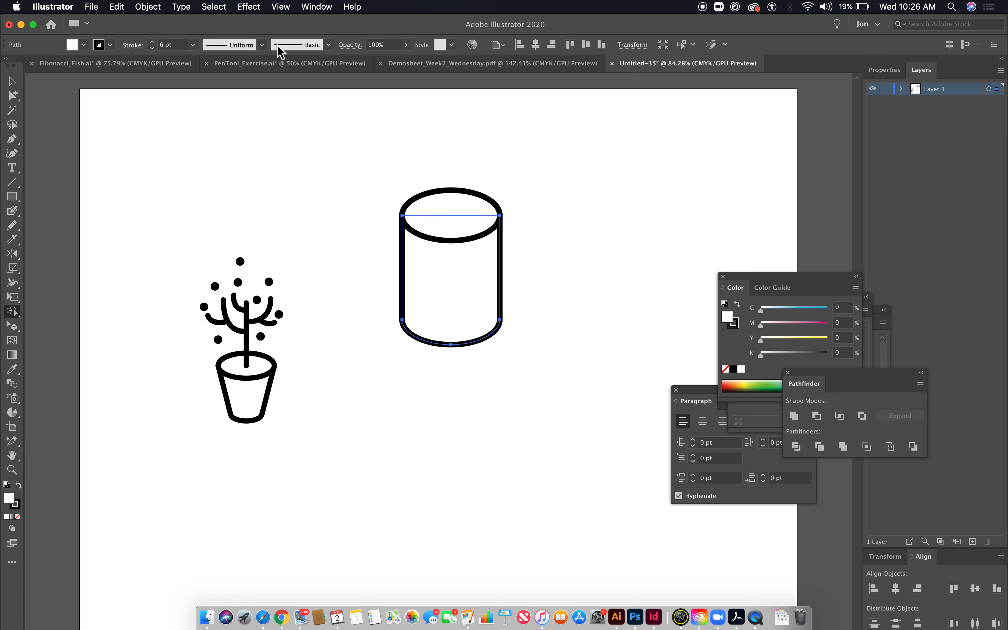
{"action": "left_click", "coordinate": [160, 8]}
{"action": "mouse_move", "coordinate": [168, 34]}
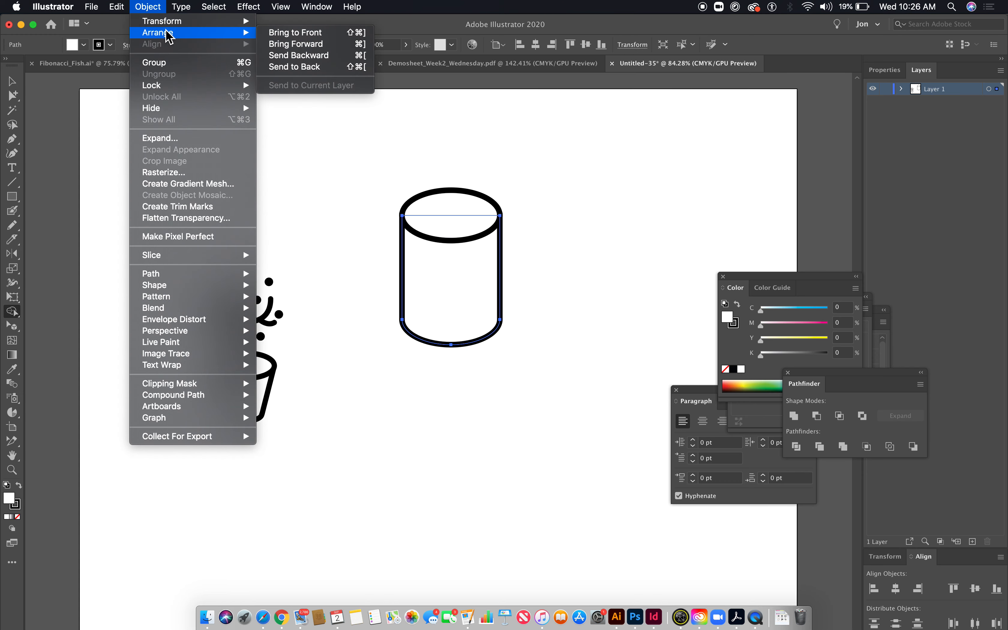
{"action": "left_click", "coordinate": [302, 75]}
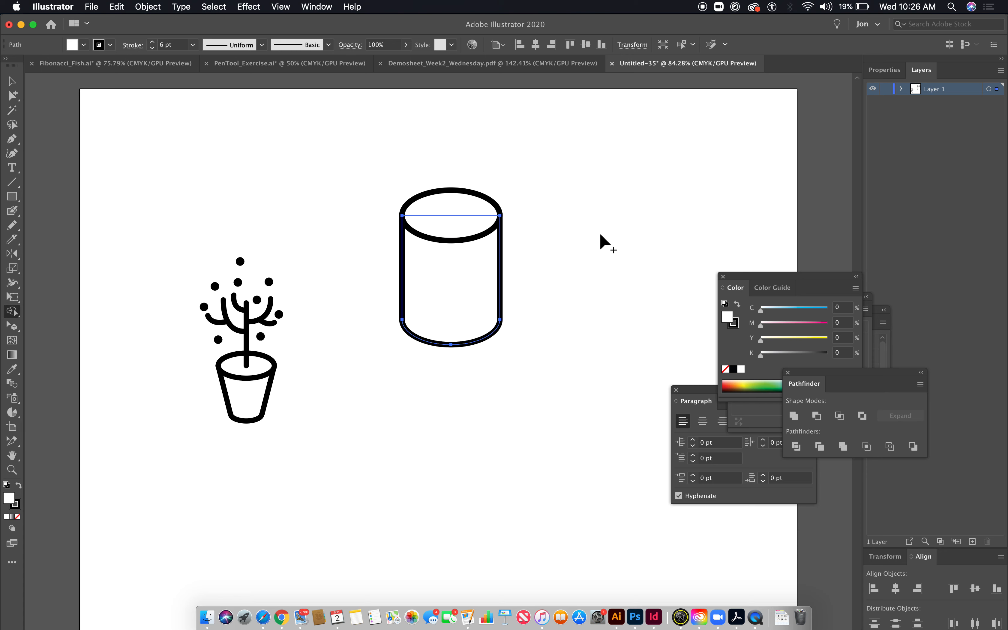
- Scale the pot body's bottom anchor points uniformly to 75% and repeat the same scaling once to taper it
{"action": "left_click_drag", "start_coordinate": [13, 95], "coordinate": [71, 97]}
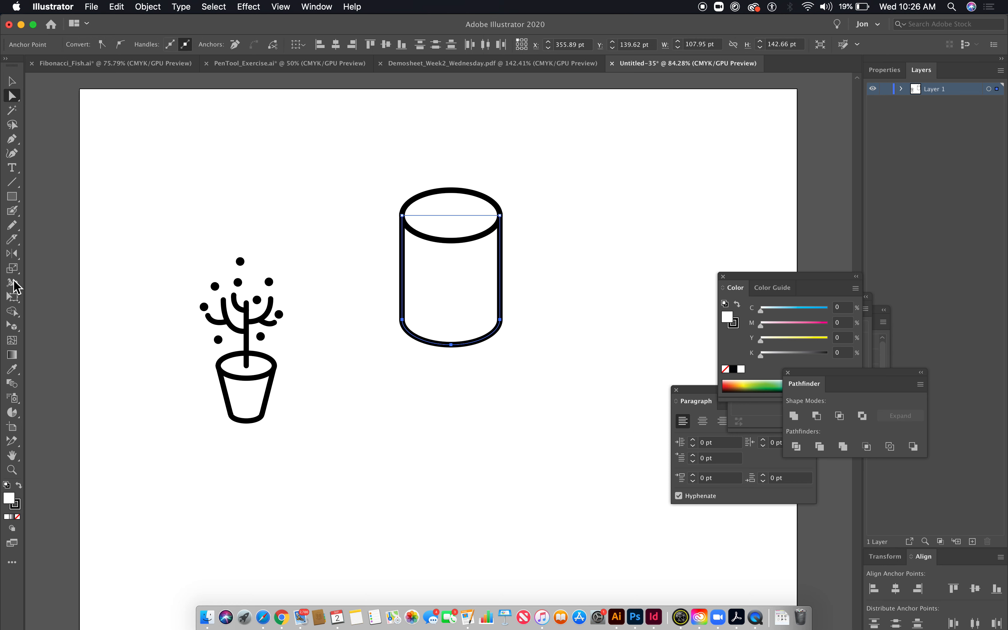
{"action": "double_click", "coordinate": [12, 268]}
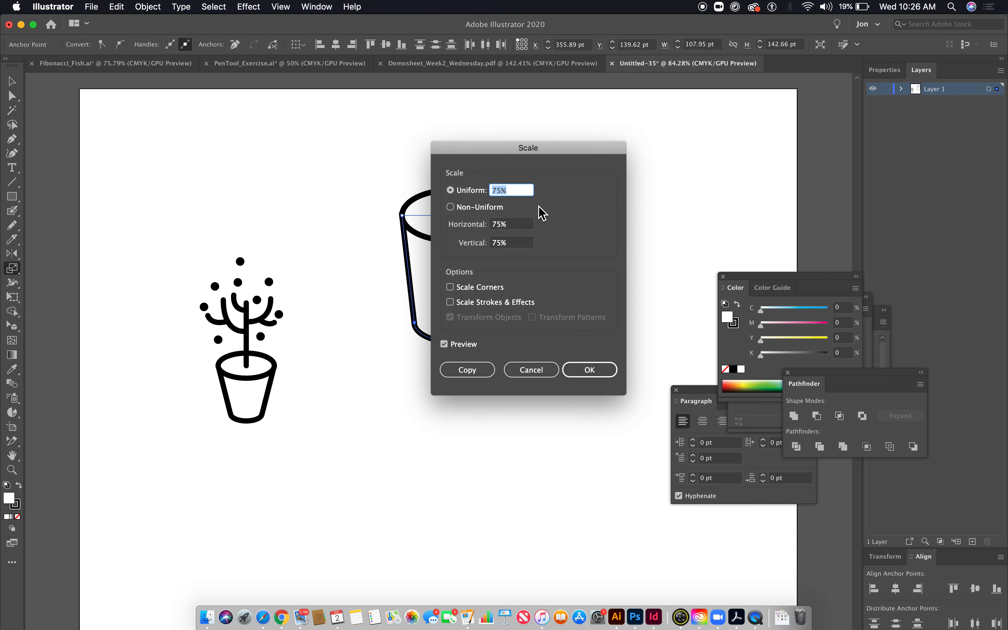
{"action": "key", "text": "Return"}
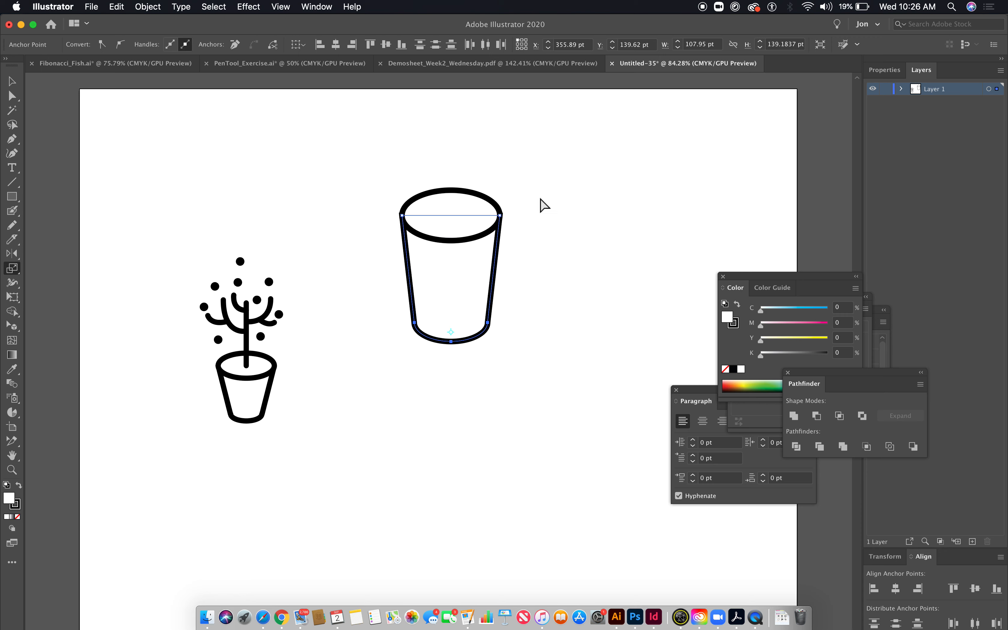
{"action": "key", "text": "super+d"}
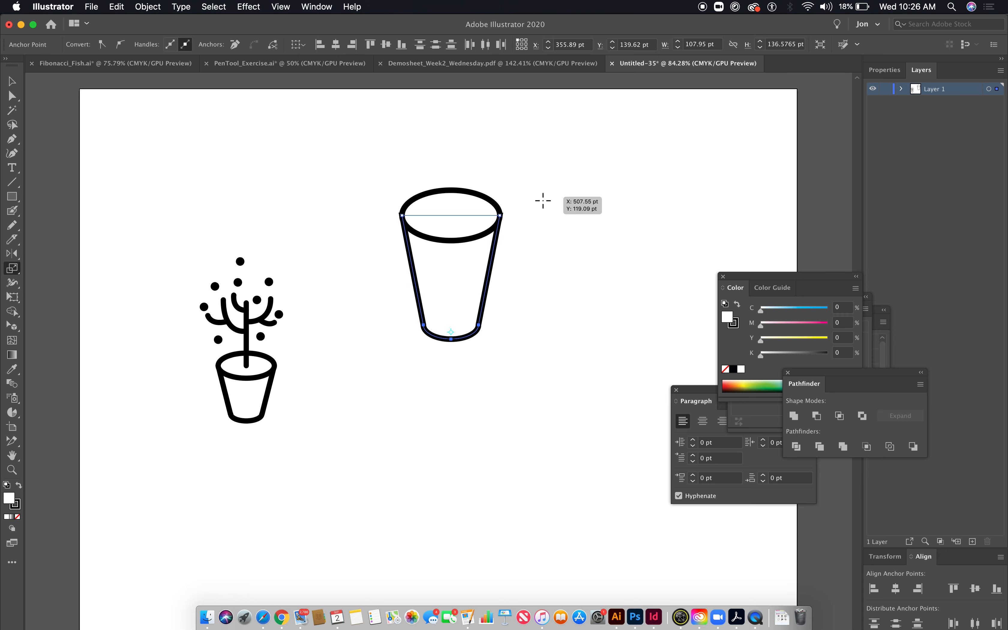
- Shorten the pot by nudging its bottom anchor points up 38 pt
{"action": "key", "text": "shift+Up"}
{"action": "key", "text": "shift+Up"}
{"action": "key", "text": "shift+Up"}
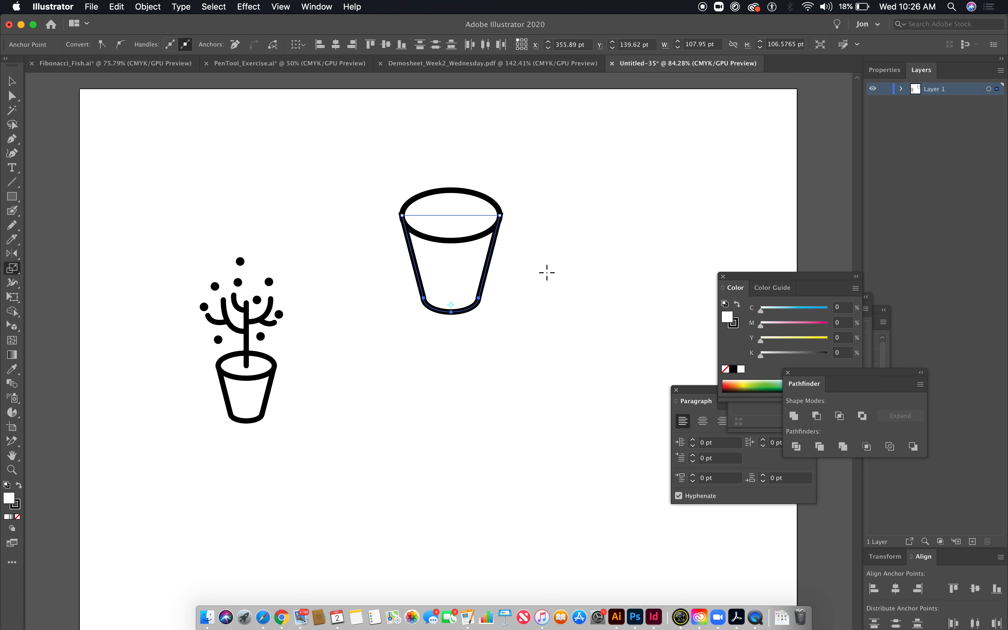
{"action": "key", "text": "Up"}
{"action": "key", "text": "Up"}
{"action": "key", "text": "Up"}
{"action": "key", "text": "Up"}
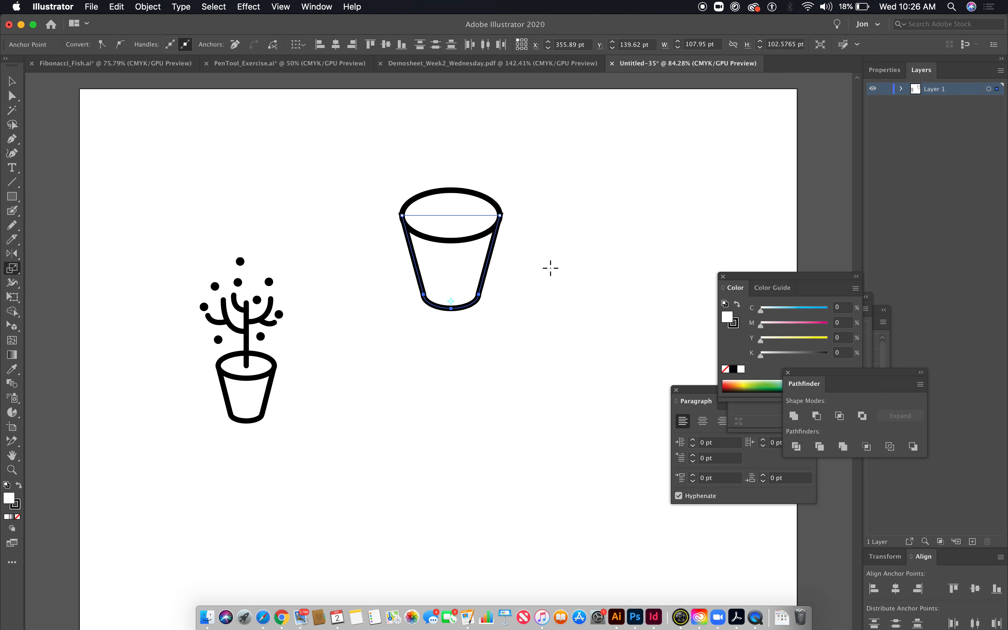
{"action": "key", "text": "Up"}
{"action": "key", "text": "Up"}
{"action": "key", "text": "Up"}
{"action": "key", "text": "Up"}
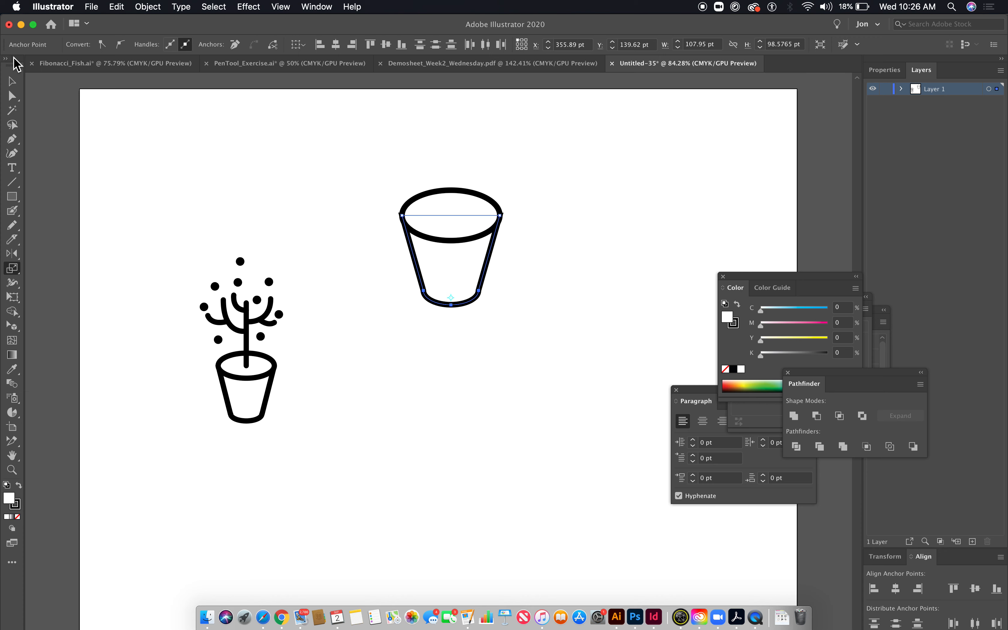
- Move the rim and pot body together down the artboard, roughly level with the reference plant's pot
{"action": "left_click", "coordinate": [14, 81]}
{"action": "left_click_drag", "start_coordinate": [387, 150], "coordinate": [567, 364]}
{"action": "left_click_drag", "start_coordinate": [462, 241], "coordinate": [478, 367]}
{"action": "left_click", "coordinate": [542, 413]}
- Apply a round join to the corners of the pot body's stroke and deselect it
{"action": "left_click_drag", "start_coordinate": [372, 324], "coordinate": [533, 456]}
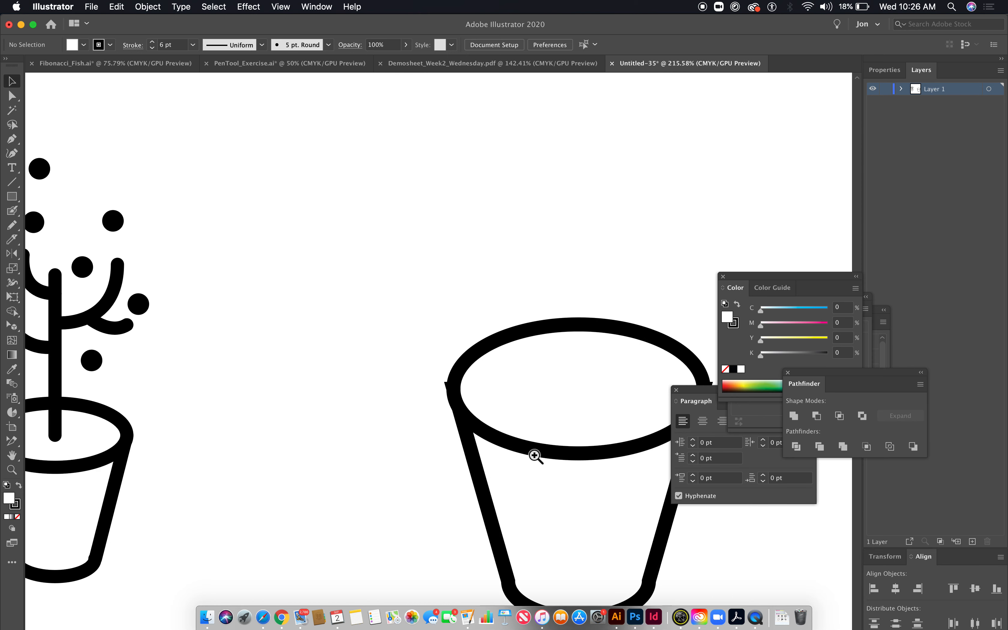
{"action": "scroll", "coordinate": [444, 393], "scroll_direction": "right", "scroll_amount": 6}
{"action": "scroll", "coordinate": [443, 392], "scroll_direction": "down", "scroll_amount": 2}
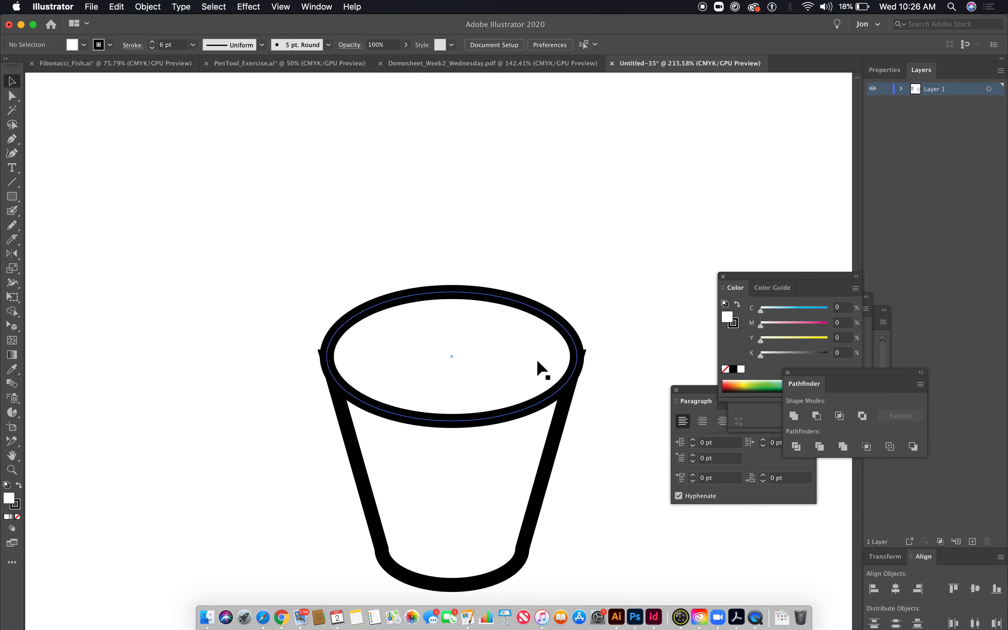
{"action": "left_click", "coordinate": [560, 433]}
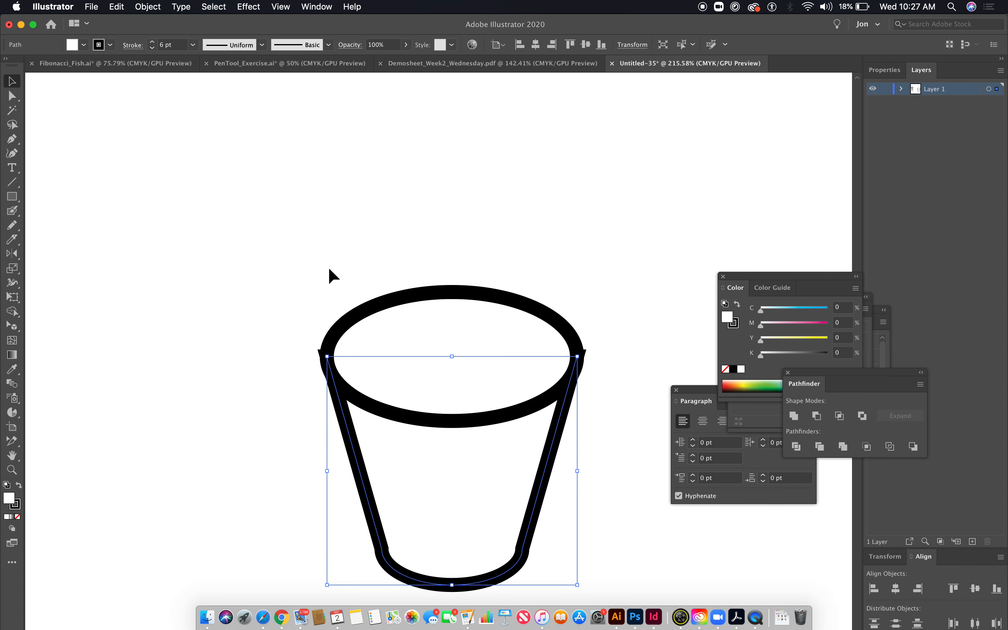
{"action": "left_click_drag", "start_coordinate": [16, 102], "coordinate": [49, 108]}
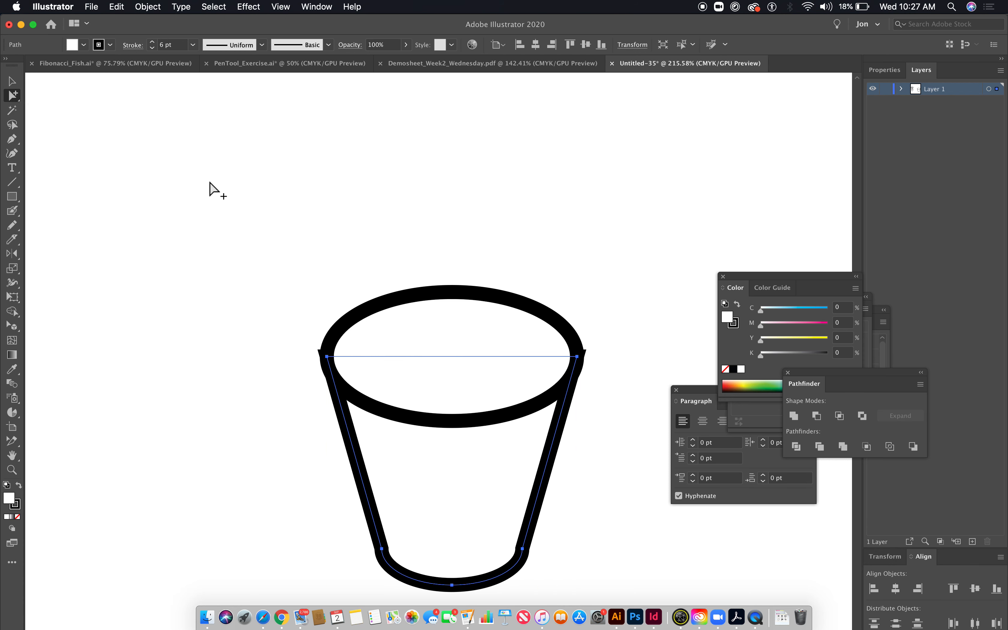
{"action": "left_click", "coordinate": [133, 45]}
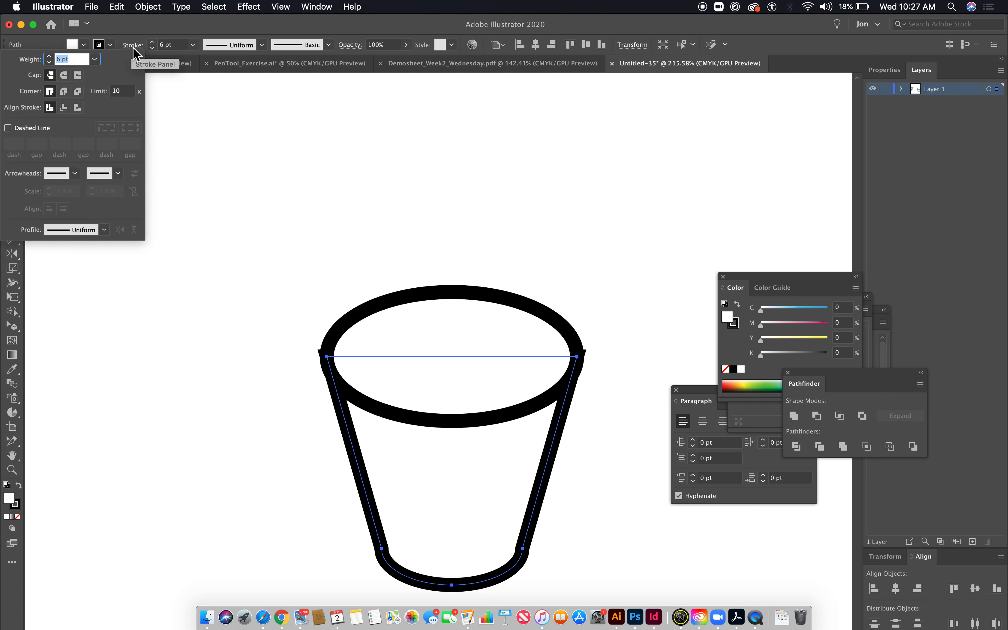
{"action": "left_click", "coordinate": [67, 90]}
{"action": "left_click", "coordinate": [300, 196]}
- Draw a vertical line from the centre of the pot's rim up above the pot as the plant's trunk
{"action": "key", "text": "super+minus"}
{"action": "key", "text": "super+minus"}
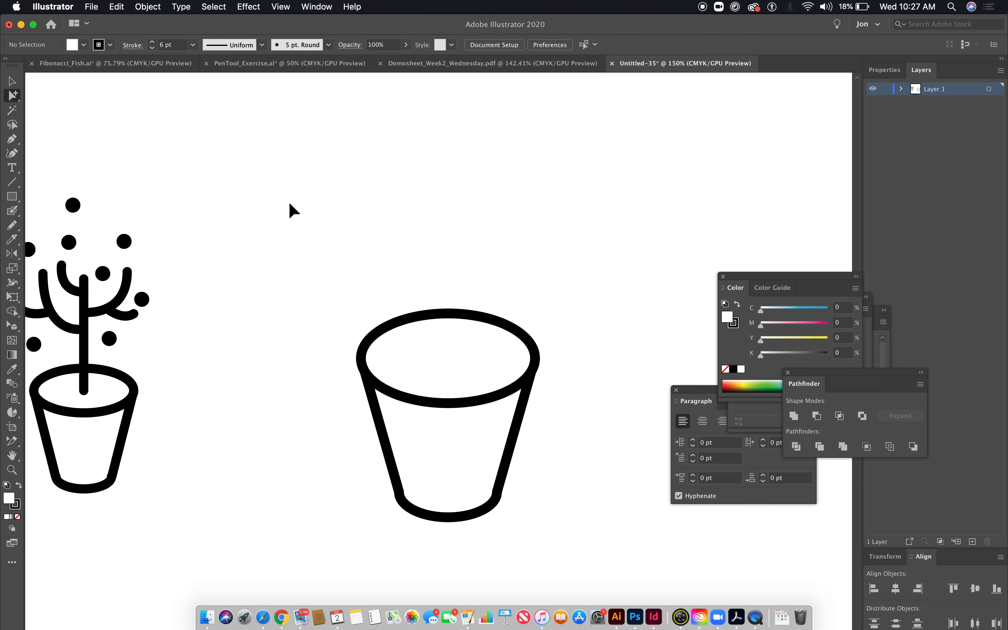
{"action": "key", "text": "super+minus"}
{"action": "key", "text": "super+minus"}
{"action": "left_click", "coordinate": [12, 182]}
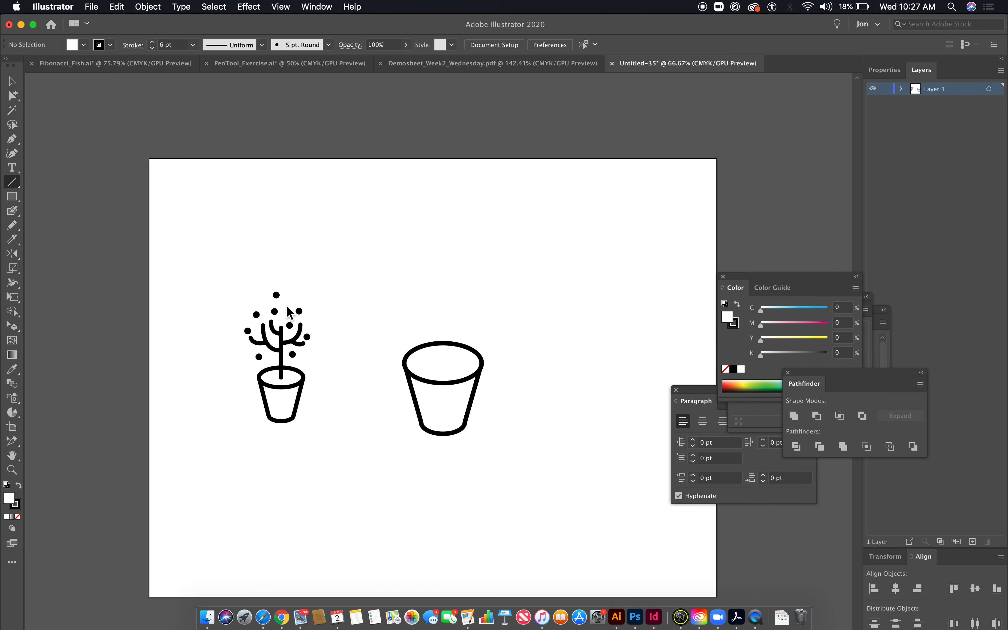
{"action": "left_click_drag", "start_coordinate": [445, 366], "coordinate": [443, 283]}
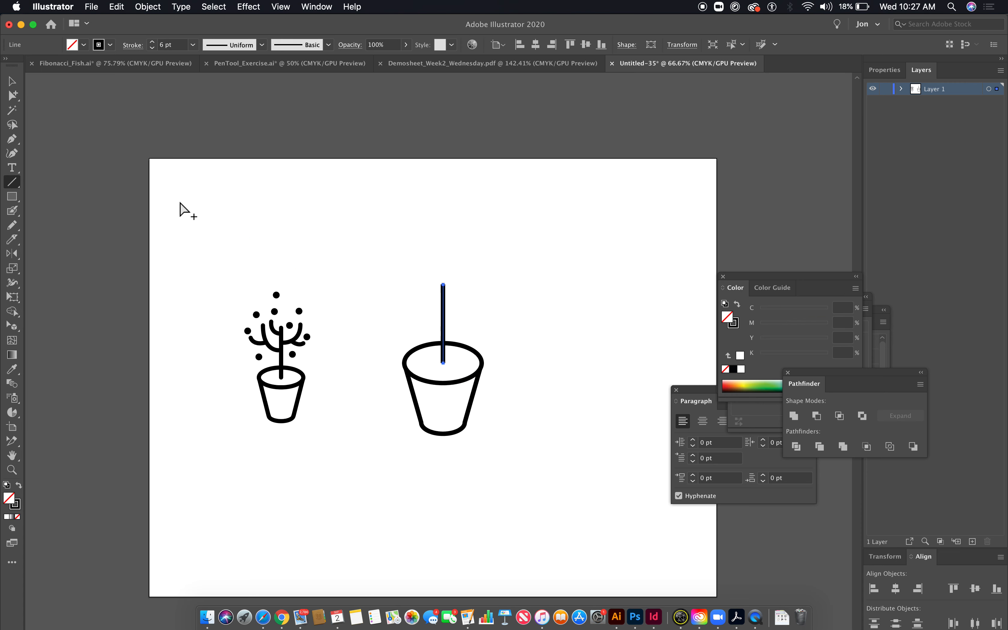
{"action": "left_click", "coordinate": [13, 95]}
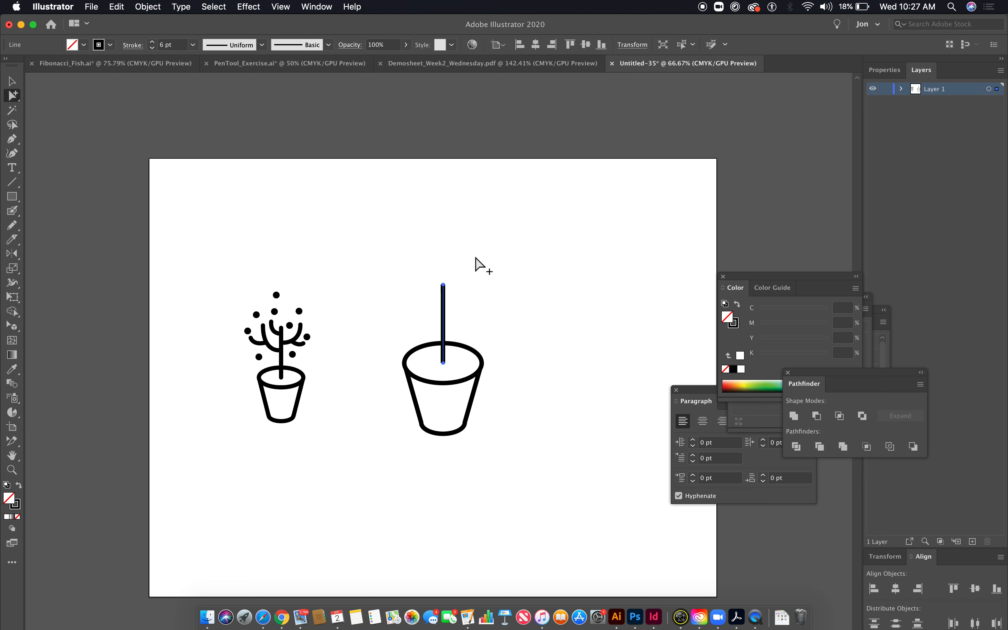
- Give the plant's trunk line round stroke caps and deselect it
{"action": "left_click", "coordinate": [473, 269]}
{"action": "left_click_drag", "start_coordinate": [430, 287], "coordinate": [466, 315]}
{"action": "left_click", "coordinate": [132, 45]}
{"action": "left_click", "coordinate": [64, 75]}
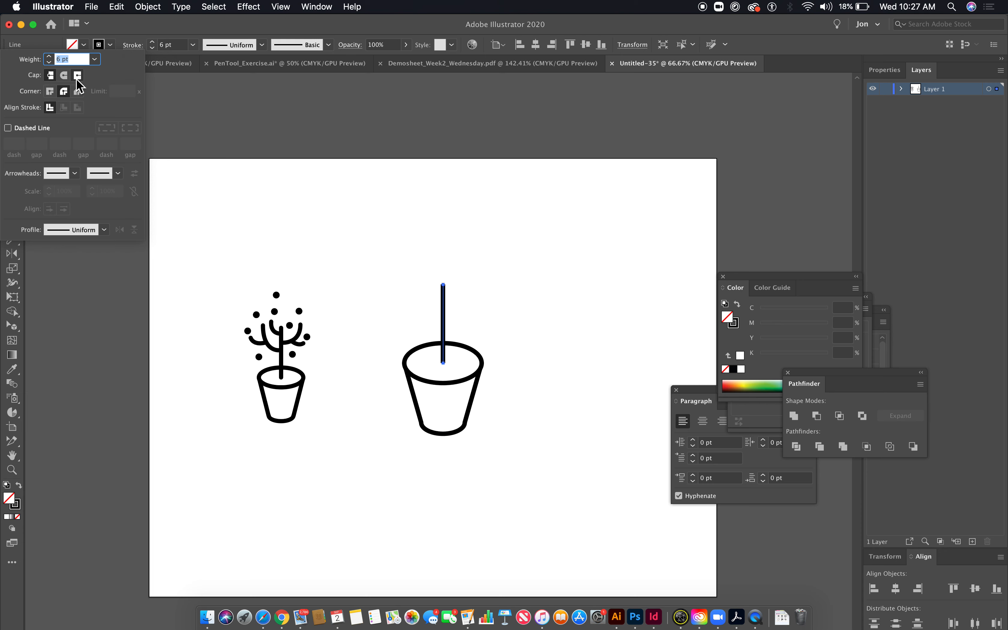
{"action": "left_click", "coordinate": [87, 172]}
- Draw a curved branch with the Pen tool on the trunk's left side, from beside its top down to its middle
{"action": "left_click", "coordinate": [12, 138]}
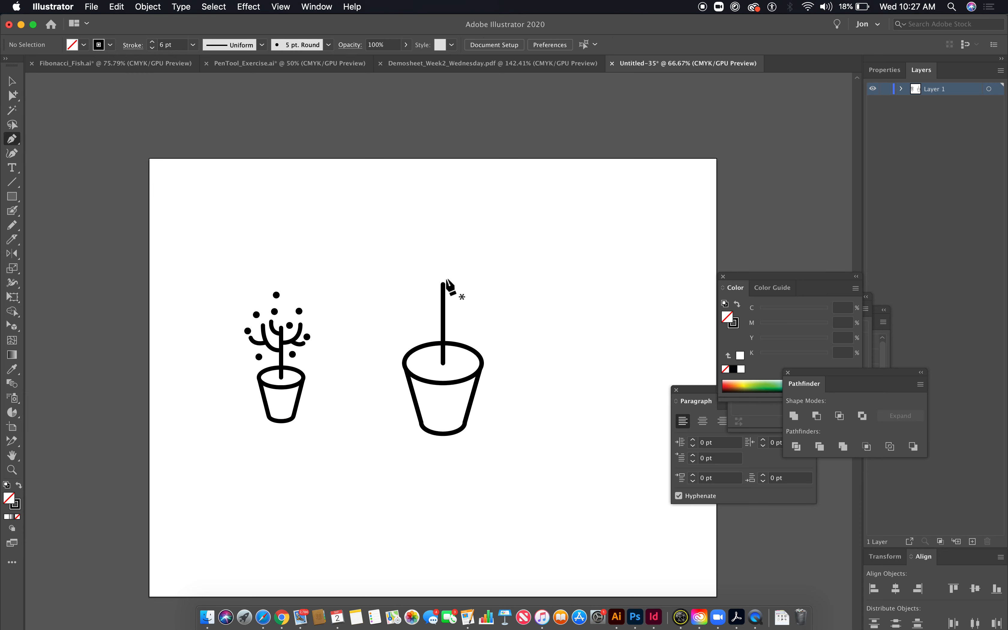
{"action": "left_click", "coordinate": [421, 294]}
{"action": "left_click_drag", "start_coordinate": [443, 315], "coordinate": [467, 313]}
{"action": "left_click", "coordinate": [451, 333], "text": "super"}
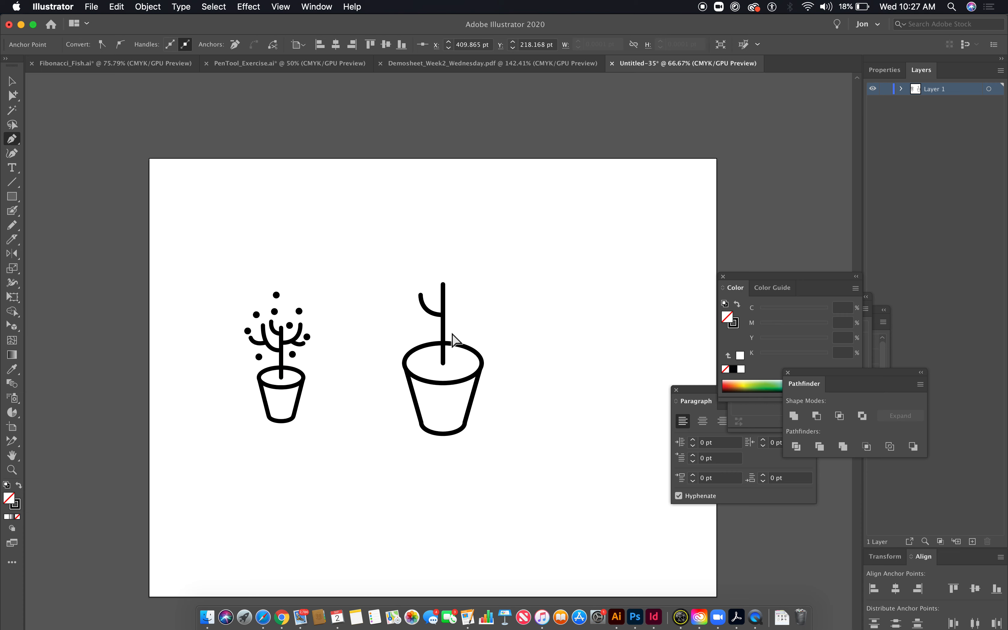
- Draw two branches curving up to the right of the trunk, a wide one just above the pot and a shorter one near the top
{"action": "left_click", "coordinate": [443, 333]}
{"action": "left_click", "coordinate": [472, 318]}
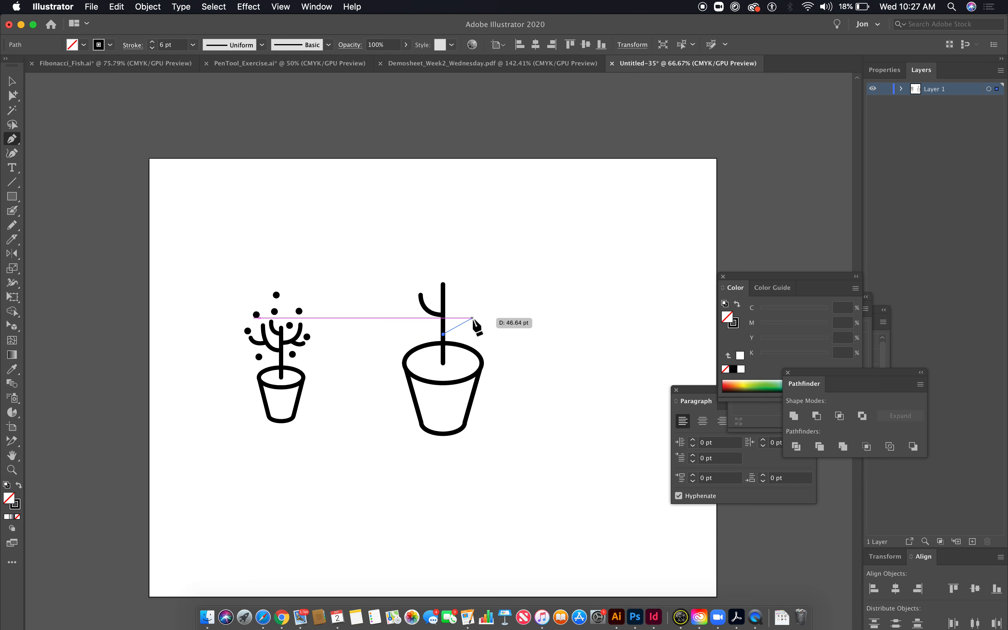
{"action": "left_click_drag", "start_coordinate": [473, 319], "coordinate": [473, 296]}
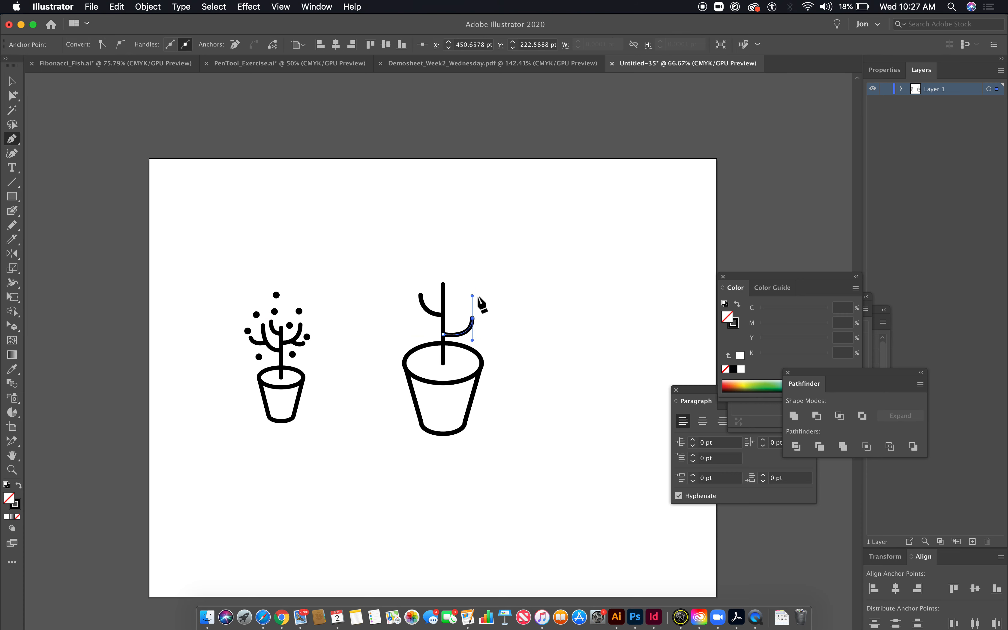
{"action": "left_click", "coordinate": [468, 295], "text": "super"}
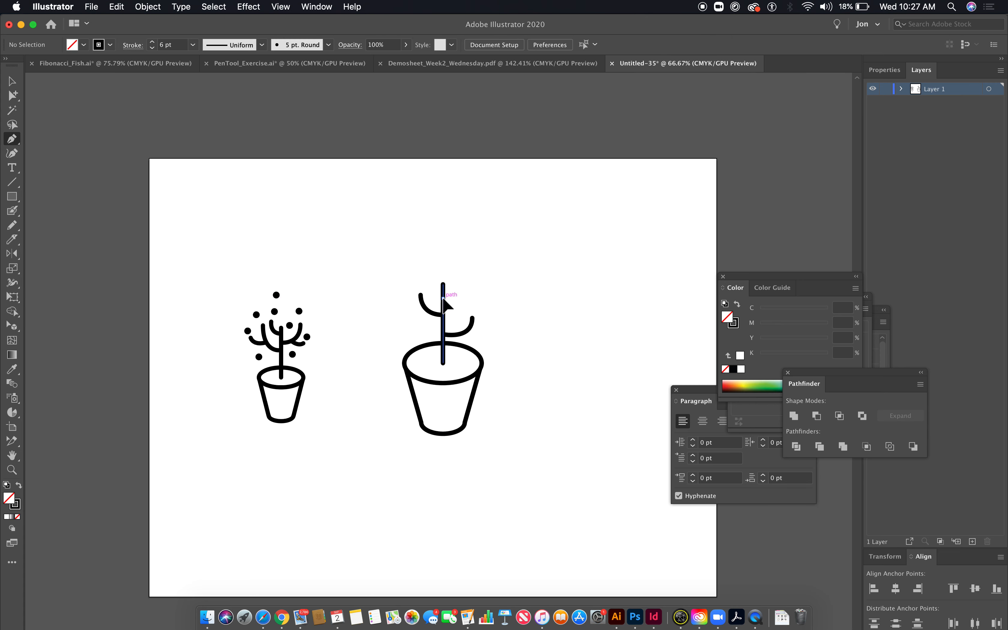
{"action": "left_click", "coordinate": [443, 298]}
{"action": "left_click_drag", "start_coordinate": [462, 285], "coordinate": [462, 266]}
{"action": "left_click", "coordinate": [503, 296], "text": "super"}
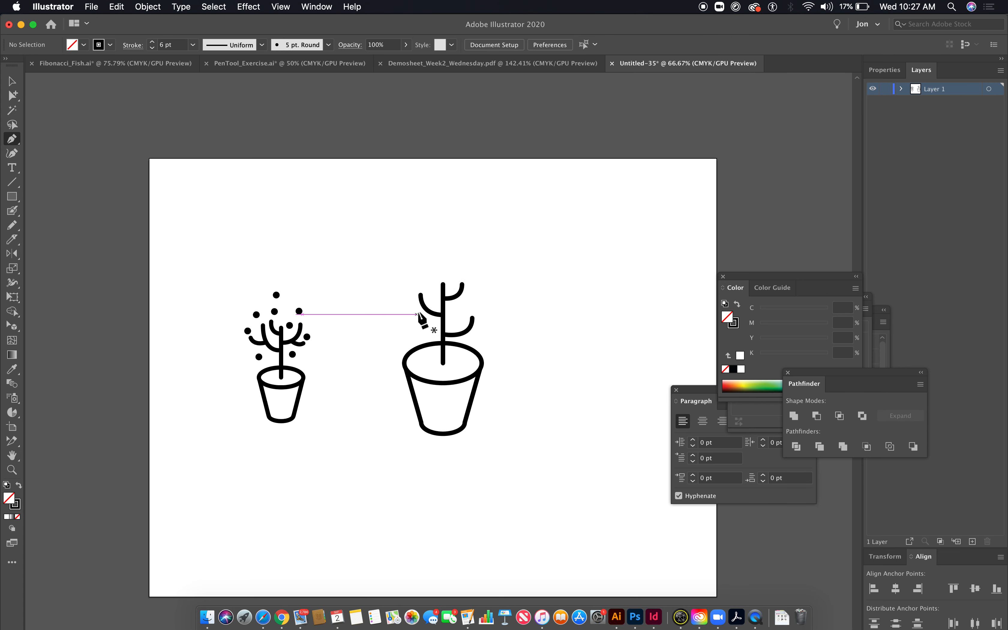
- Add a curved twig running outward from the left branch and another rising inward from the lower right branch
{"action": "left_click", "coordinate": [428, 310]}
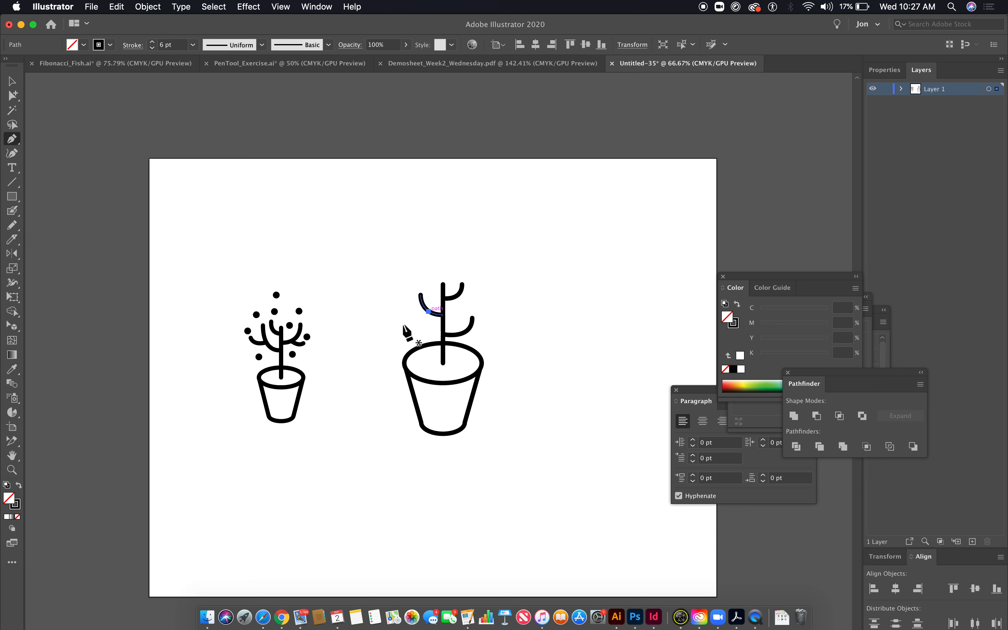
{"action": "left_click_drag", "start_coordinate": [404, 315], "coordinate": [389, 304]}
{"action": "left_click", "coordinate": [517, 314], "text": "super"}
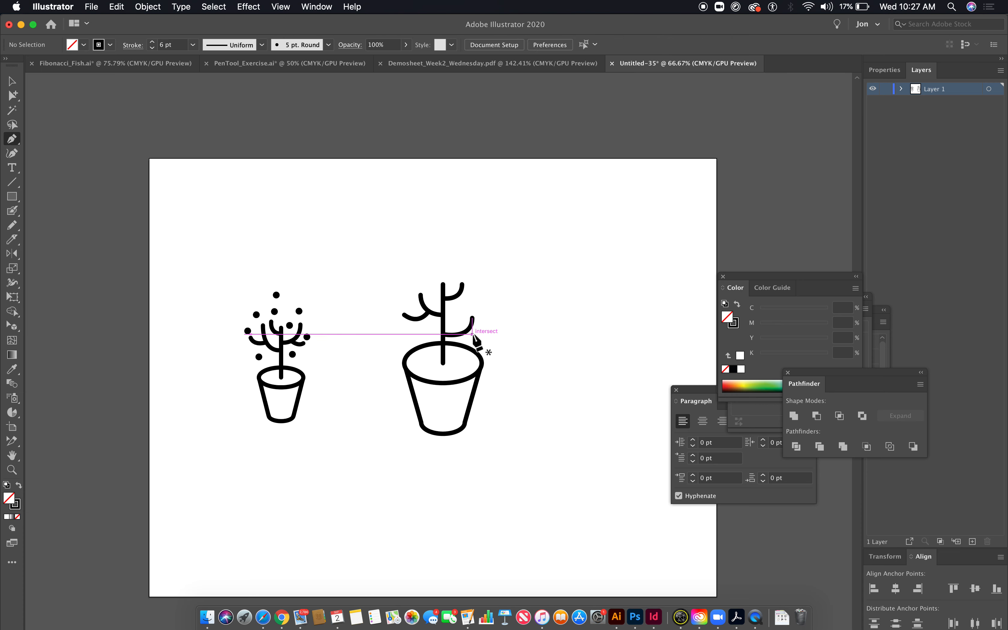
{"action": "left_click", "coordinate": [466, 330]}
{"action": "left_click_drag", "start_coordinate": [458, 314], "coordinate": [461, 301]}
{"action": "left_click", "coordinate": [393, 236], "text": "super"}
- Pick up the black fill and empty stroke of the reference plant's top dot, leaving nothing selected
{"action": "left_click", "coordinate": [17, 90]}
{"action": "left_click", "coordinate": [277, 295]}
{"action": "key", "text": "shift+super+a"}
- Draw a solid black circle about 22 pt wide just above and left of the trunk's top
{"action": "left_click", "coordinate": [12, 196]}
{"action": "left_click_drag", "start_coordinate": [15, 198], "coordinate": [56, 227]}
{"action": "left_click_drag", "start_coordinate": [386, 252], "coordinate": [581, 468]}
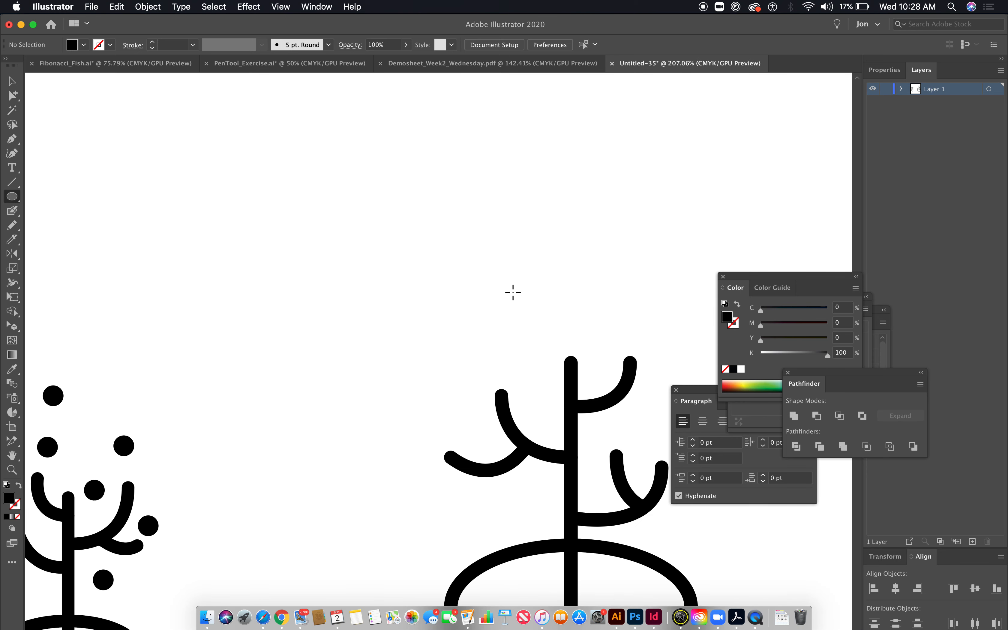
{"action": "left_click_drag", "start_coordinate": [513, 293], "coordinate": [558, 337]}
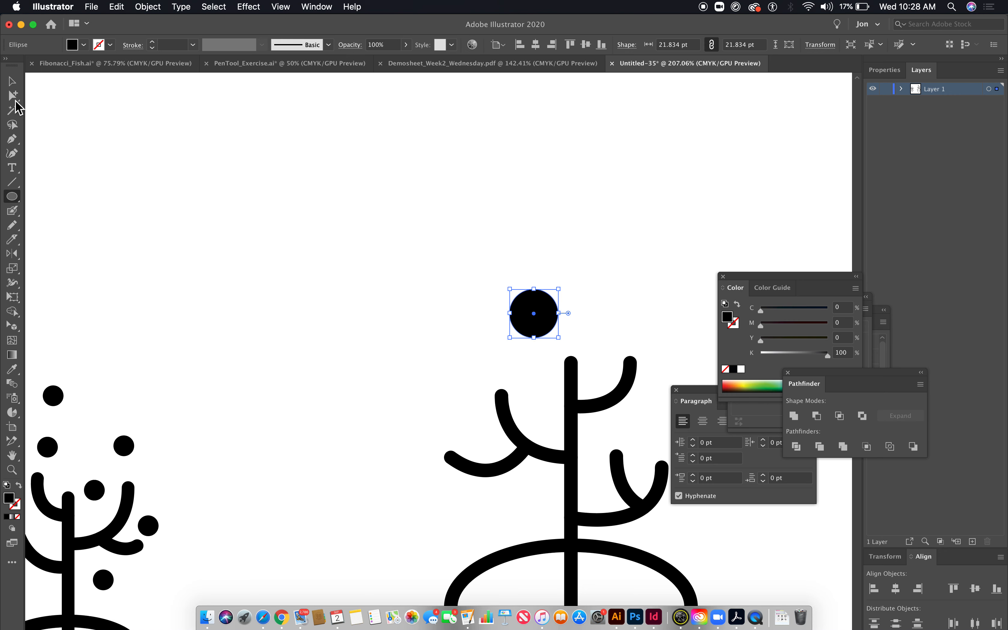
- Move the black circle above the left branch and place a copy of it further down to the left
{"action": "left_click", "coordinate": [14, 98]}
{"action": "left_click_drag", "start_coordinate": [543, 322], "coordinate": [501, 356]}
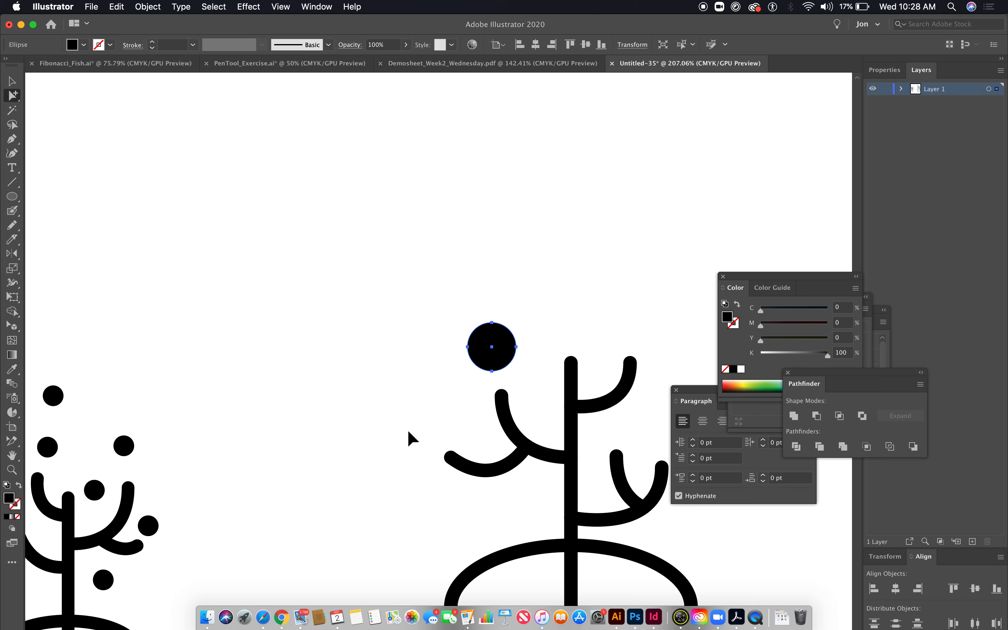
{"action": "left_click_drag", "start_coordinate": [408, 433], "coordinate": [541, 456]}
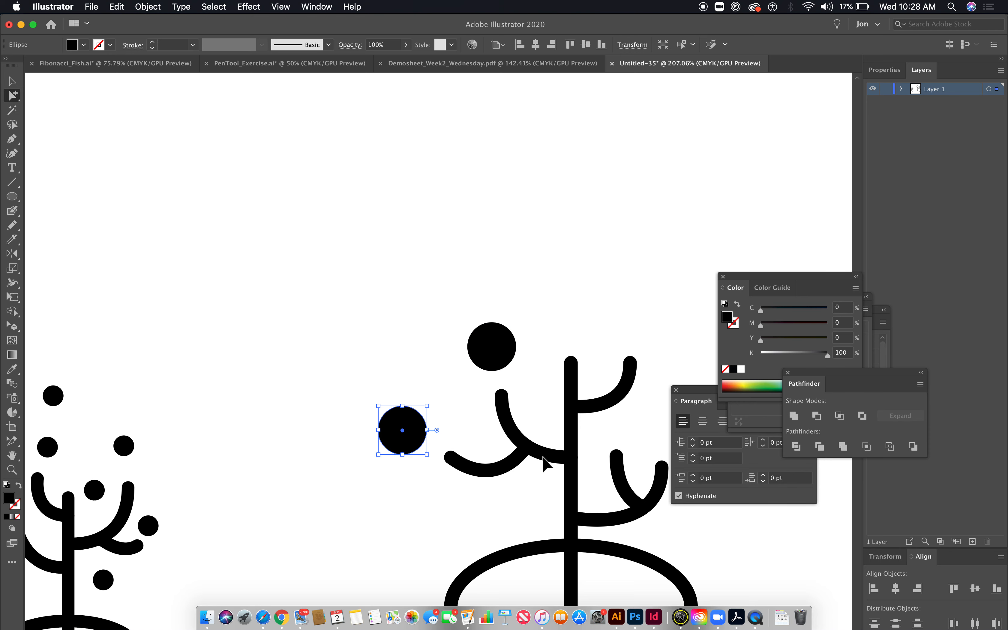
- Place a copy of the pot's rim and body on the empty artboard area above and to the right of the plant
{"action": "key", "text": "super+minus"}
{"action": "key", "text": "super+minus"}
{"action": "key", "text": "super+minus"}
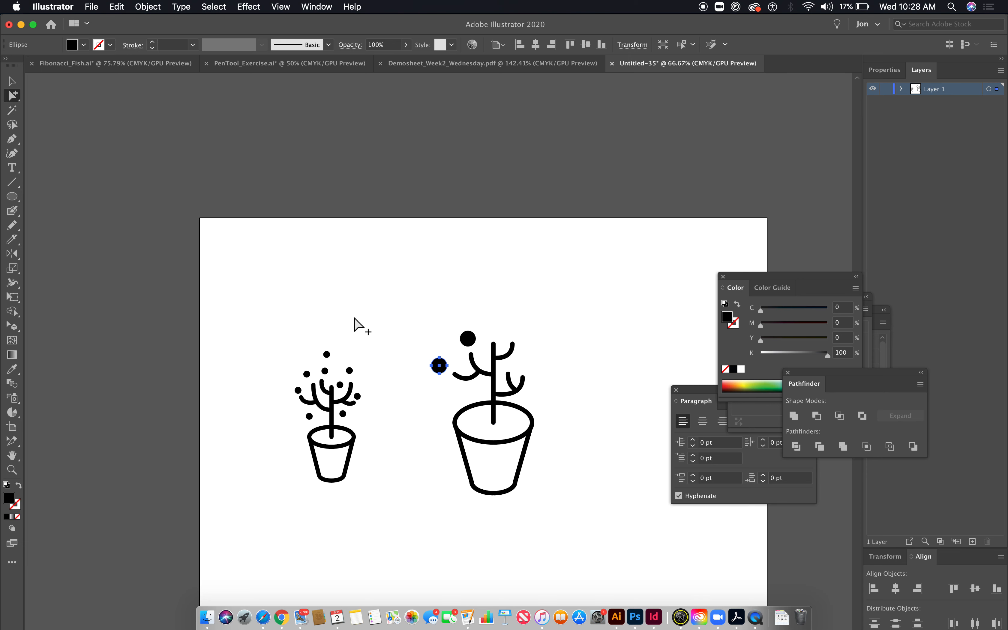
{"action": "left_click", "coordinate": [14, 98]}
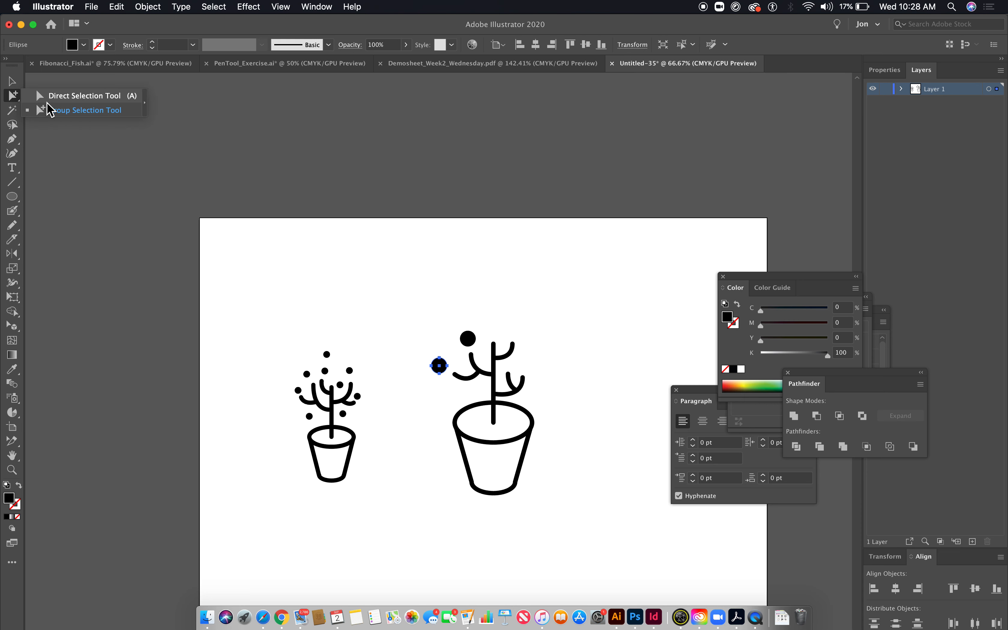
{"action": "mouse_move", "coordinate": [475, 440]}
{"action": "left_mouse_down"}
{"action": "mouse_move", "coordinate": [569, 328]}
{"action": "mouse_move", "coordinate": [600, 315]}
{"action": "left_mouse_up"}
{"action": "key", "text": "space"}
{"action": "left_click_drag", "start_coordinate": [545, 367], "coordinate": [280, 359]}
- Select the copied pot's bottom anchor points and scale them uniformly to 150%
{"action": "left_click_drag", "start_coordinate": [12, 100], "coordinate": [54, 95]}
{"action": "left_click_drag", "start_coordinate": [408, 378], "coordinate": [319, 347]}
{"action": "double_click", "coordinate": [13, 271]}
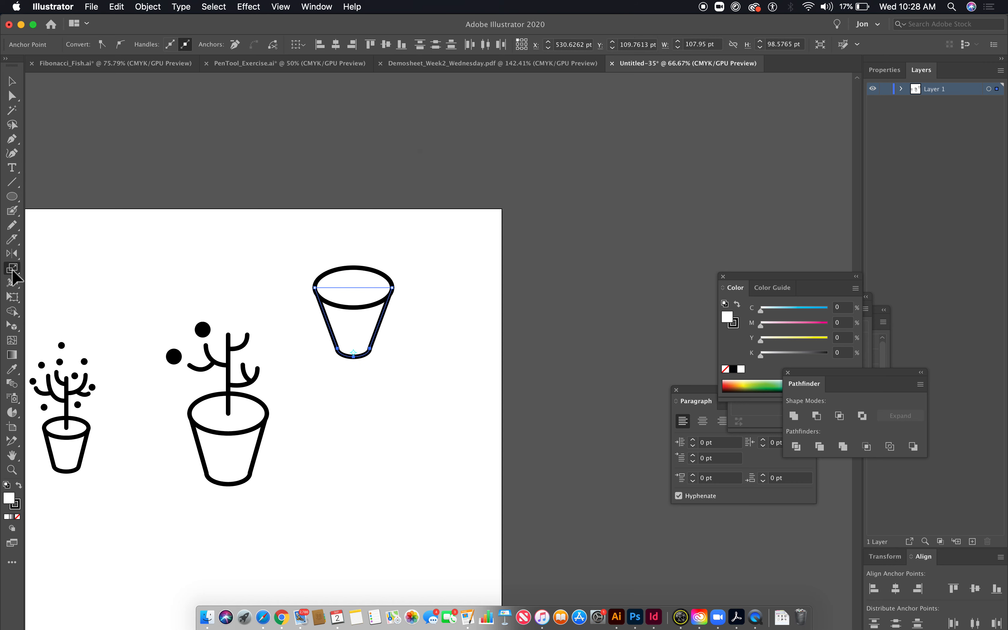
{"action": "type", "text": "150"}
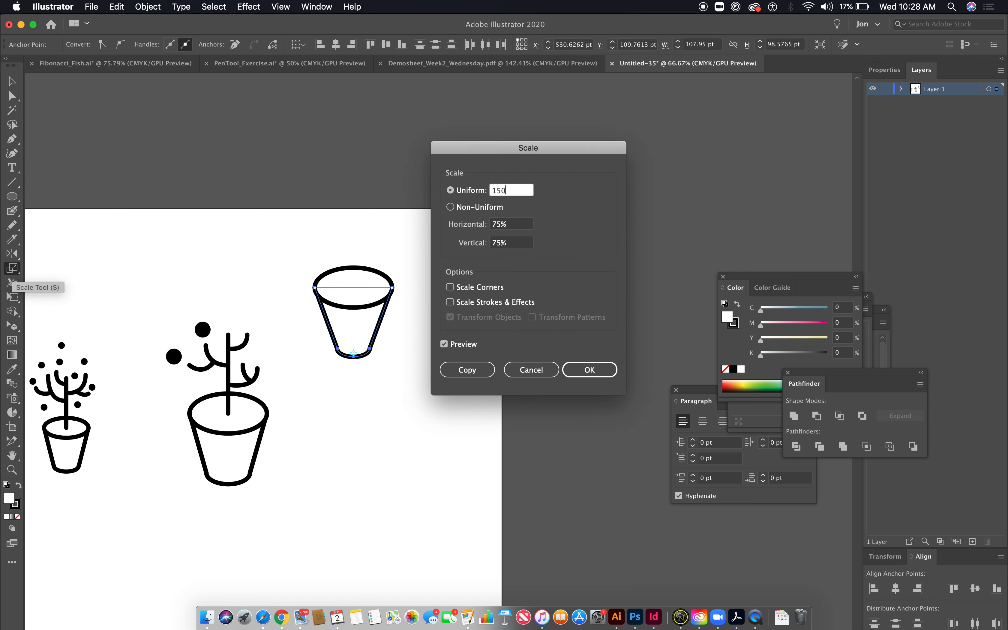
{"action": "key", "text": "Tab"}
{"action": "key", "text": "Return"}
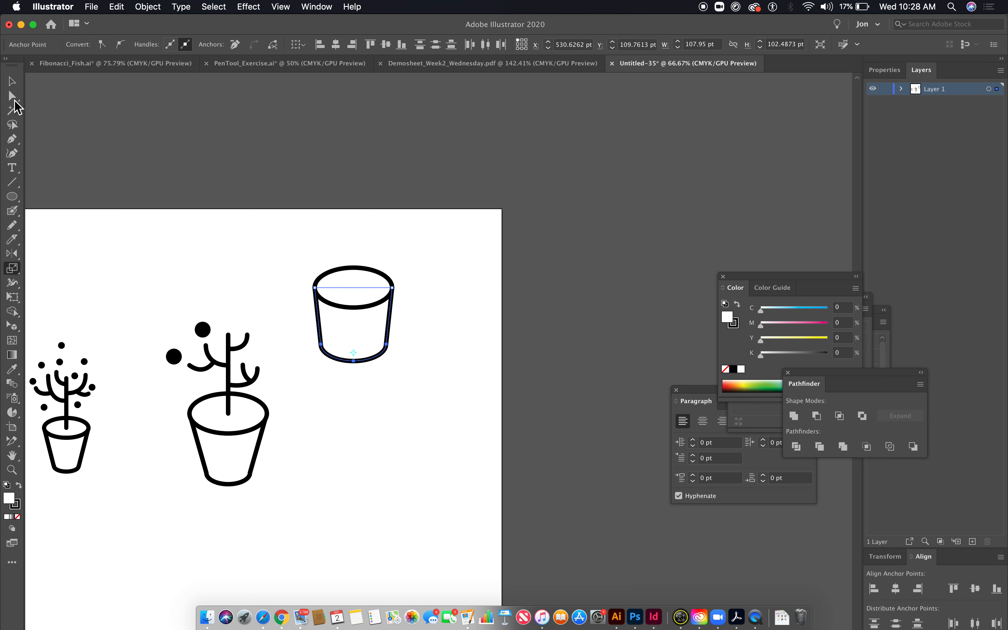
- Rotate the copied pot's rim and body together 90° clockwise so the rim faces right
{"action": "left_click", "coordinate": [12, 82]}
{"action": "left_click", "coordinate": [349, 261]}
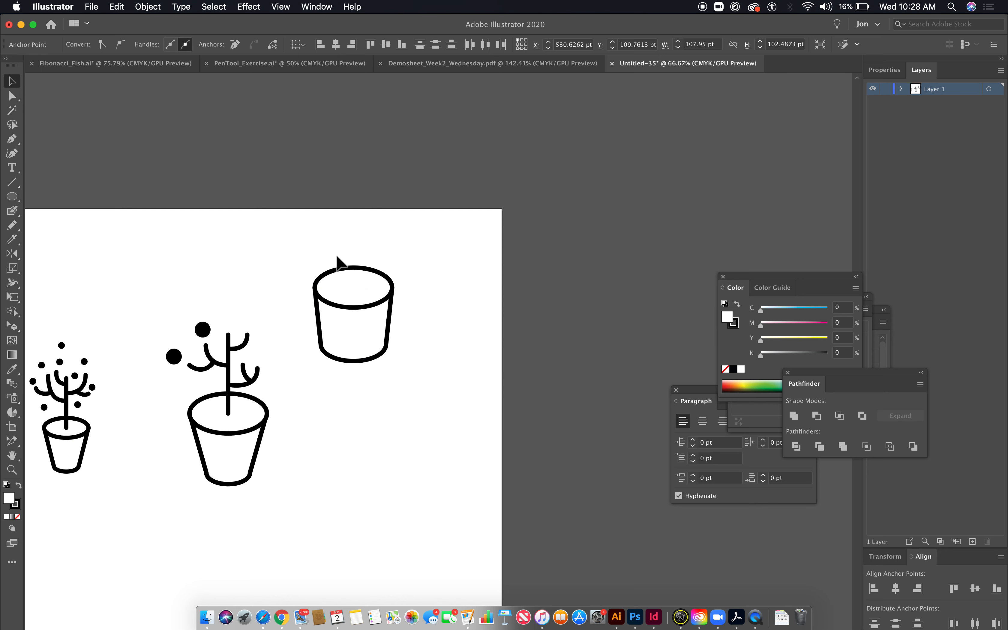
{"action": "left_click", "coordinate": [324, 271]}
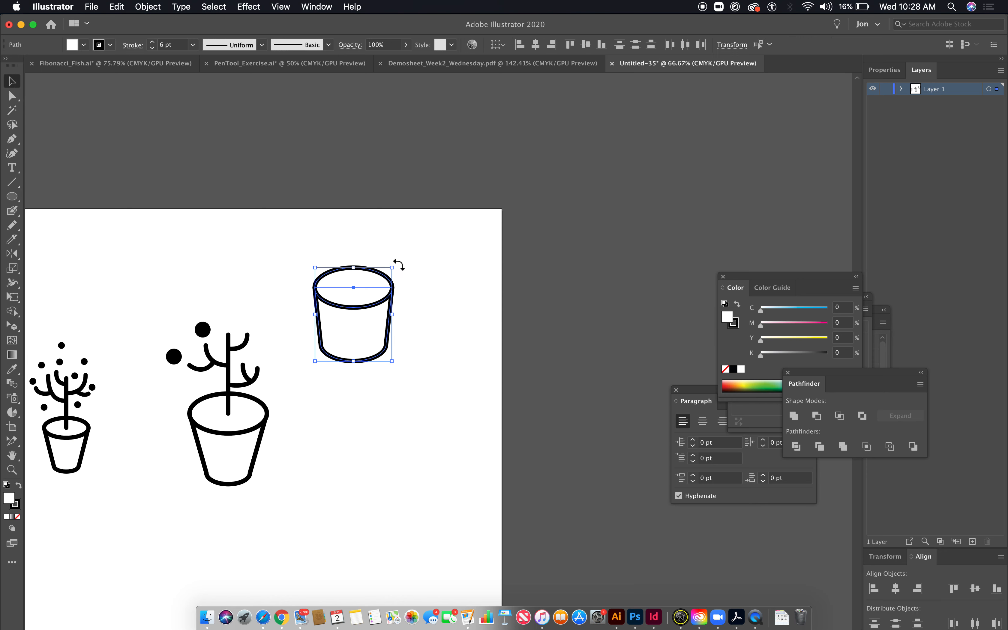
{"action": "left_click_drag", "start_coordinate": [399, 263], "coordinate": [437, 387]}
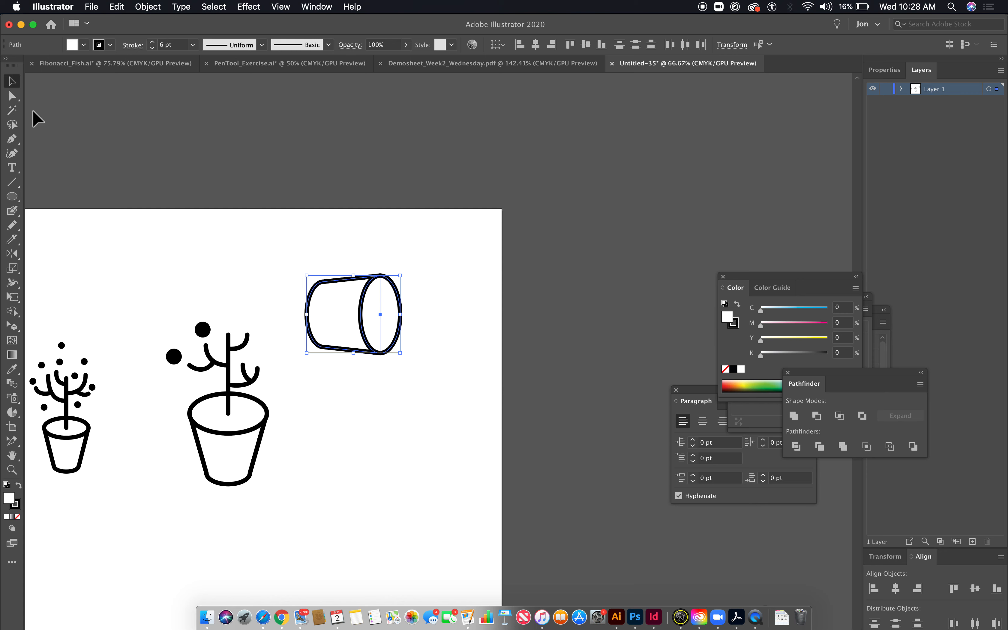
- Shorten the rotated pot by nudging its base anchor points 38 pt toward the rim, and deselect it
{"action": "left_click", "coordinate": [13, 97]}
{"action": "left_click_drag", "start_coordinate": [295, 275], "coordinate": [342, 398]}
{"action": "key", "text": "shift+Right"}
{"action": "key", "text": "shift+Right"}
{"action": "key", "text": "shift+Right"}
{"action": "key", "text": "shift+Right"}
{"action": "key", "text": "shift+Right"}
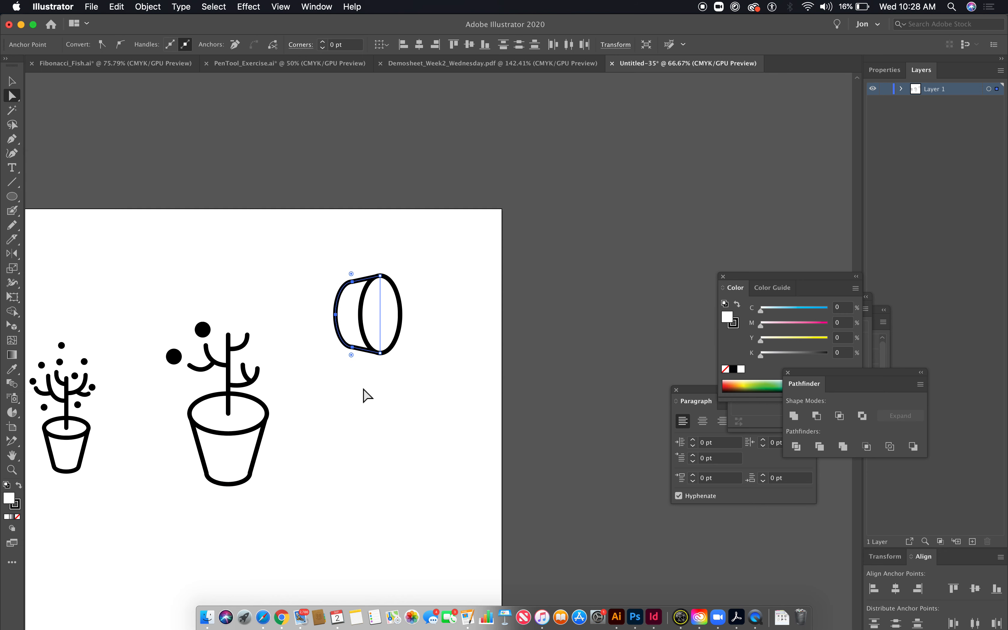
{"action": "key", "text": "Left"}
{"action": "key", "text": "Left"}
{"action": "key", "text": "Left"}
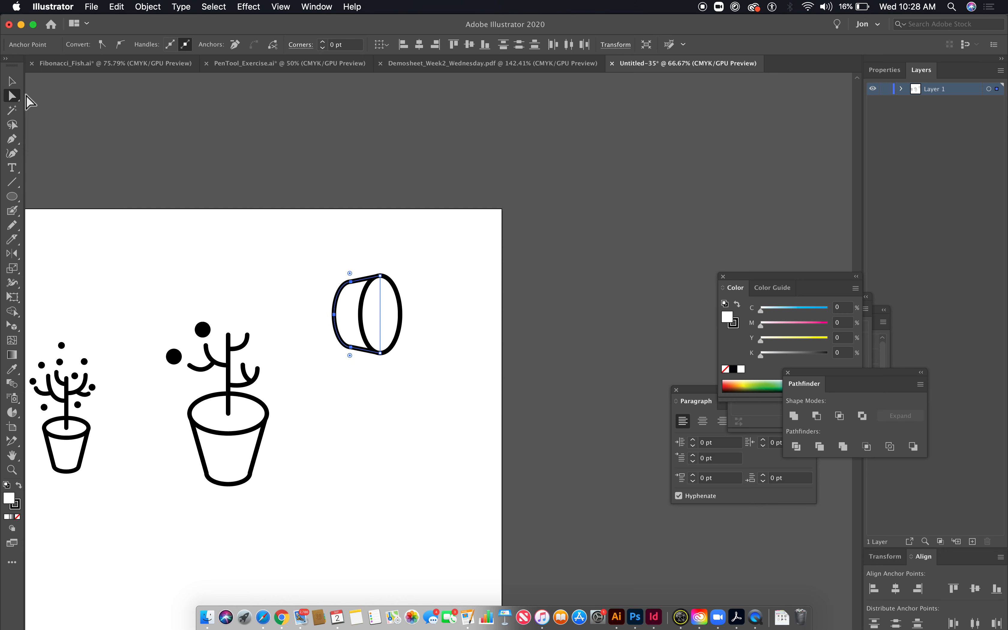
{"action": "left_click", "coordinate": [17, 107]}
{"action": "left_click", "coordinate": [50, 108]}
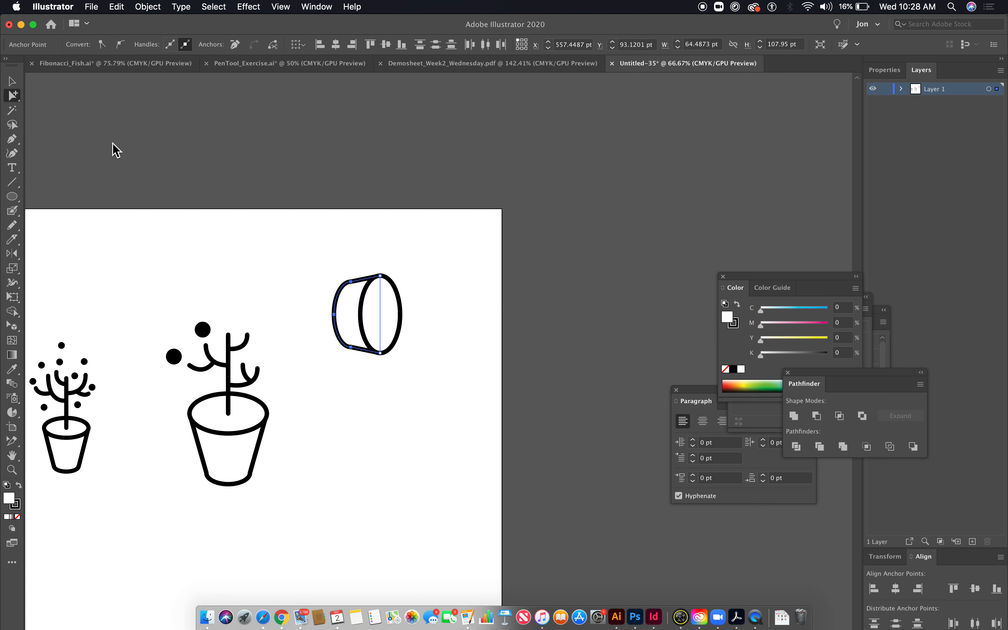
{"action": "left_click", "coordinate": [430, 352]}
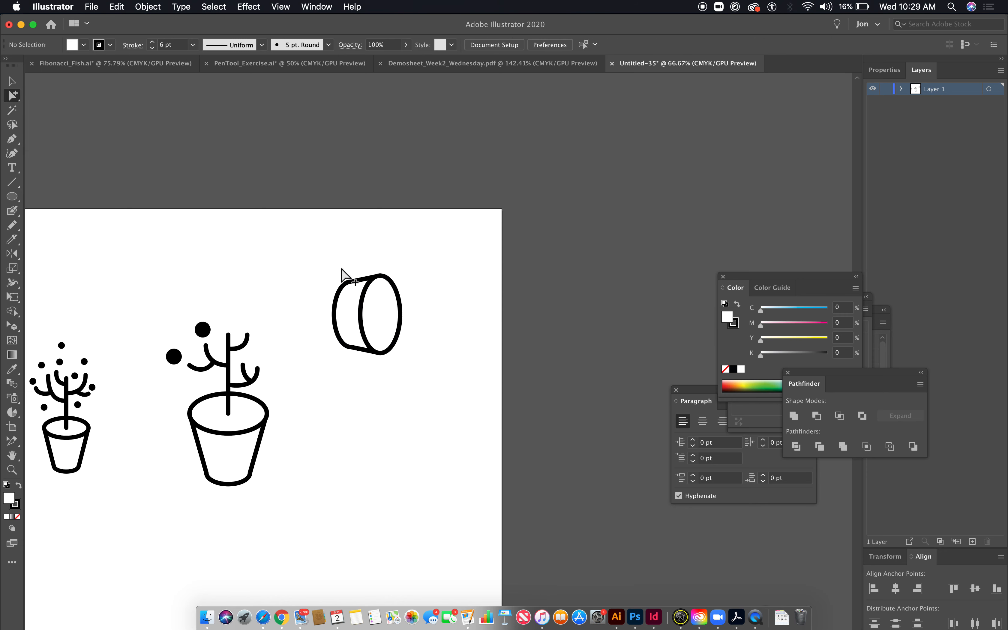
- Select the rotated pot's base anchor points and scale them uniformly to 101%
{"action": "left_click_drag", "start_coordinate": [14, 100], "coordinate": [63, 96]}
{"action": "left_click_drag", "start_coordinate": [300, 248], "coordinate": [358, 389]}
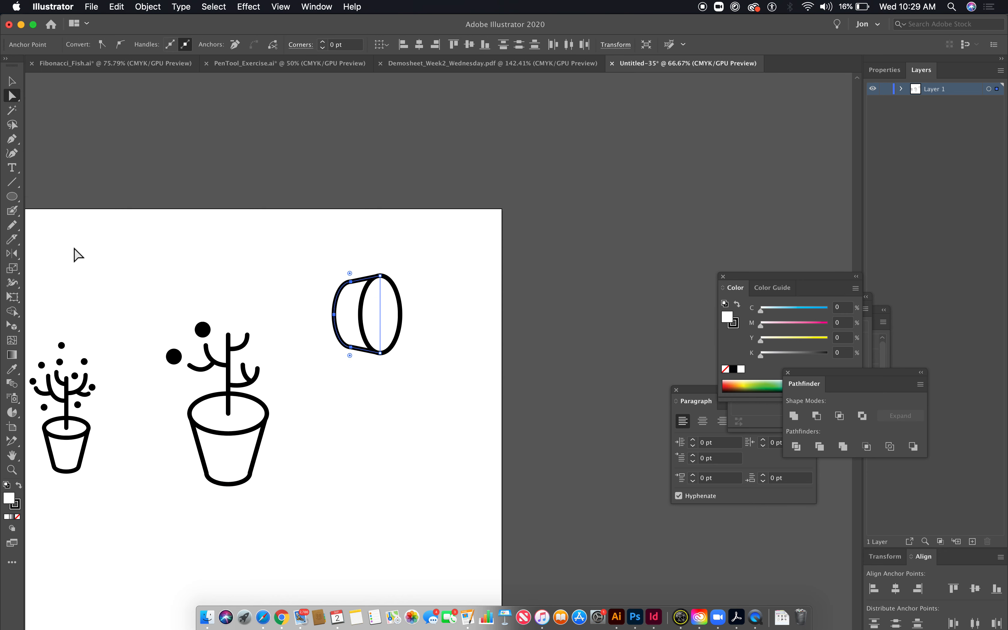
{"action": "double_click", "coordinate": [13, 268]}
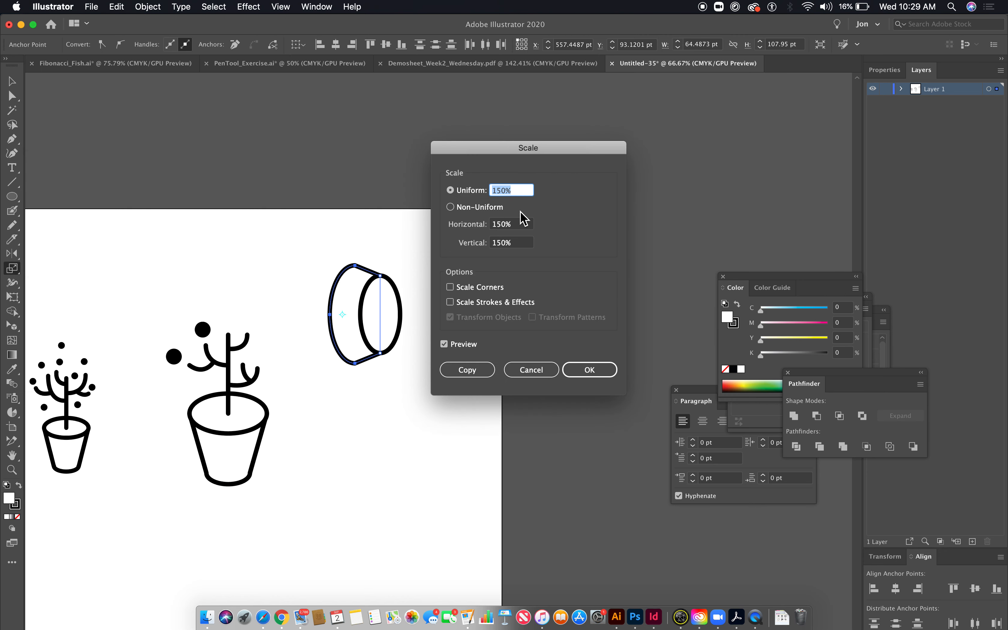
{"action": "type", "text": "1"}
{"action": "key", "text": "Tab"}
{"action": "key", "text": "Return"}
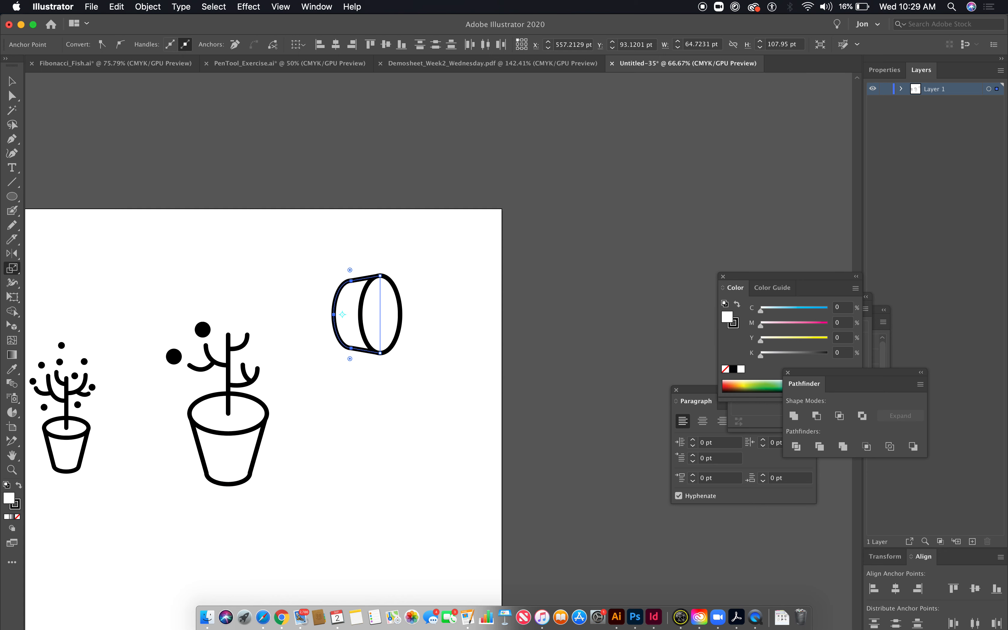
- Repeat the last scaling several times on the base anchor points to widen the back end slightly
{"action": "key", "text": "super+d"}
{"action": "key", "text": "super+d"}
{"action": "key", "text": "super+d"}
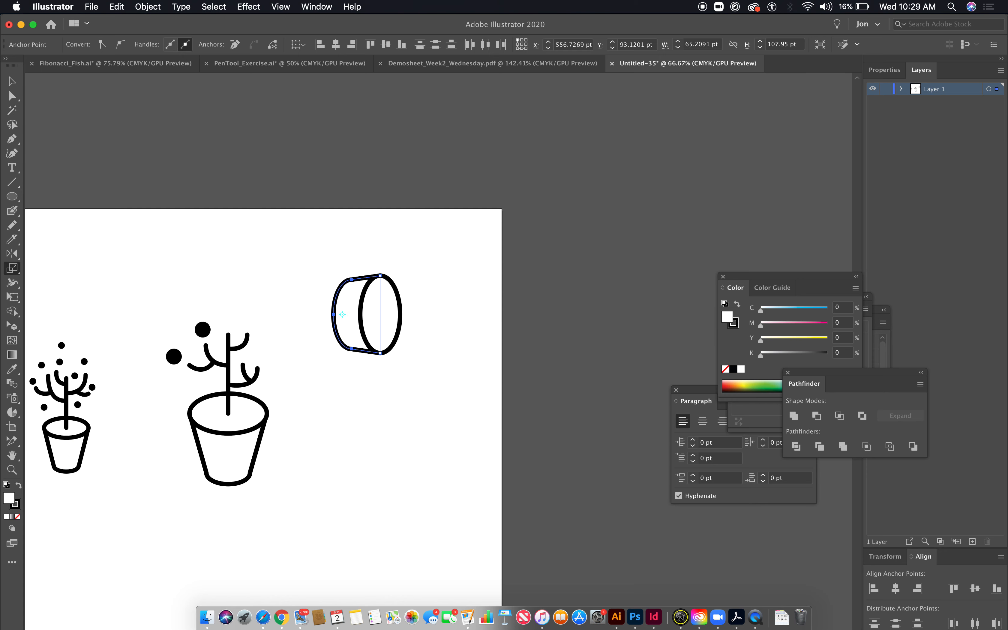
{"action": "key", "text": "super+d"}
{"action": "key", "text": "super+d"}
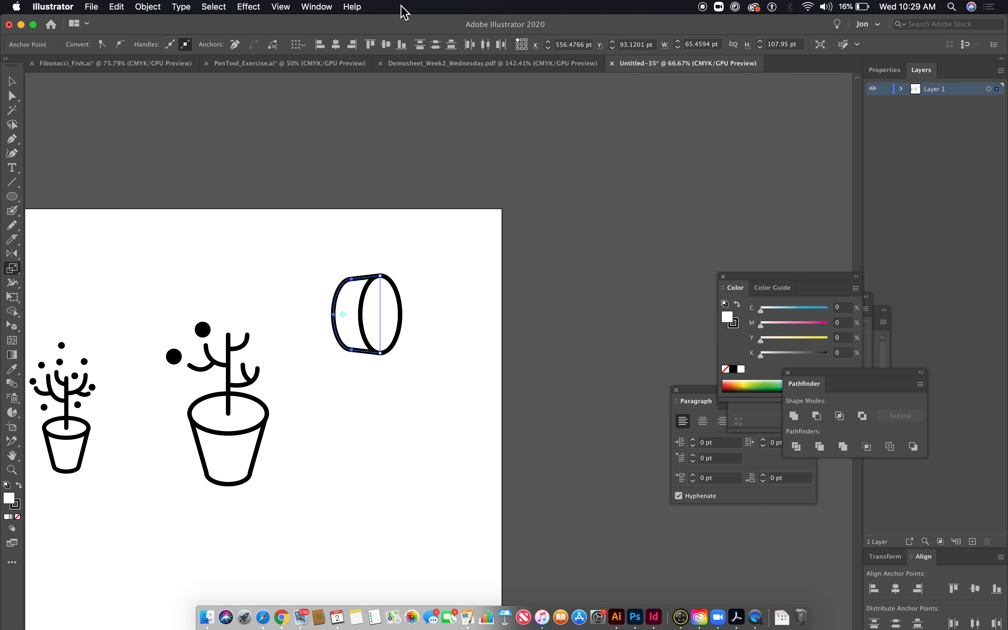
- Create a copy of the cylinder's front ellipse scaled uniformly to 60%
{"action": "left_click_drag", "start_coordinate": [15, 100], "coordinate": [54, 109]}
{"action": "left_click", "coordinate": [92, 140]}
{"action": "key", "text": "super+space"}
{"action": "left_click_drag", "start_coordinate": [323, 248], "coordinate": [378, 286]}
{"action": "left_click", "coordinate": [322, 265]}
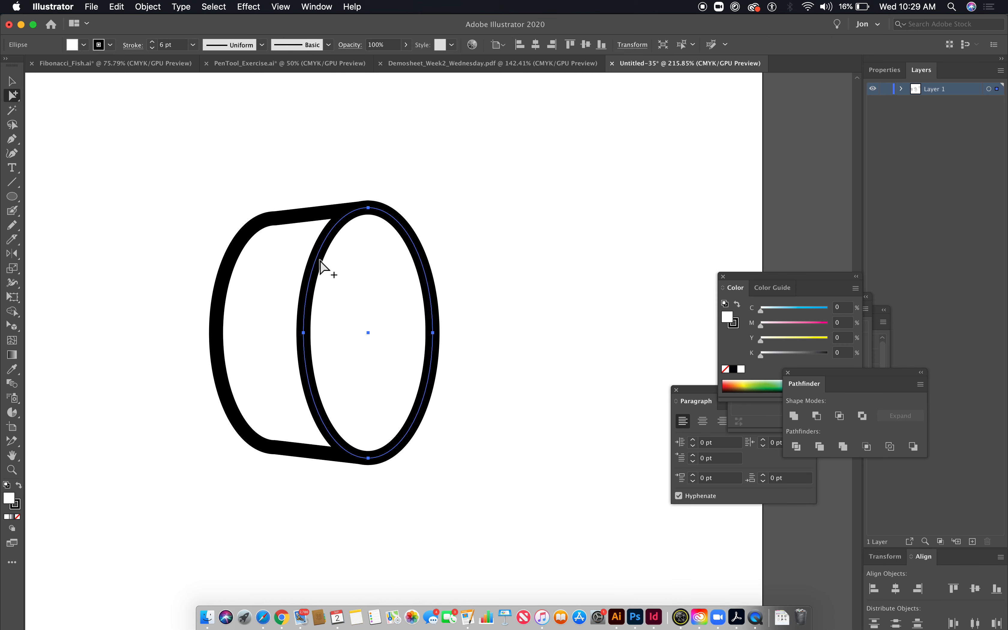
{"action": "double_click", "coordinate": [11, 269]}
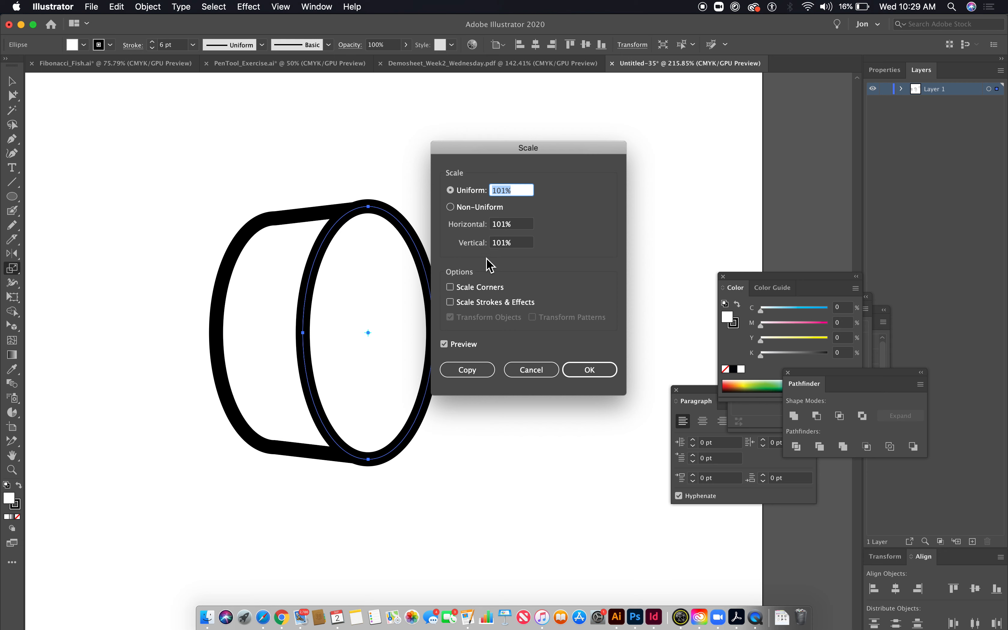
{"action": "left_click_drag", "start_coordinate": [519, 196], "coordinate": [457, 192]}
{"action": "type", "text": "60"}
{"action": "left_click", "coordinate": [479, 375]}
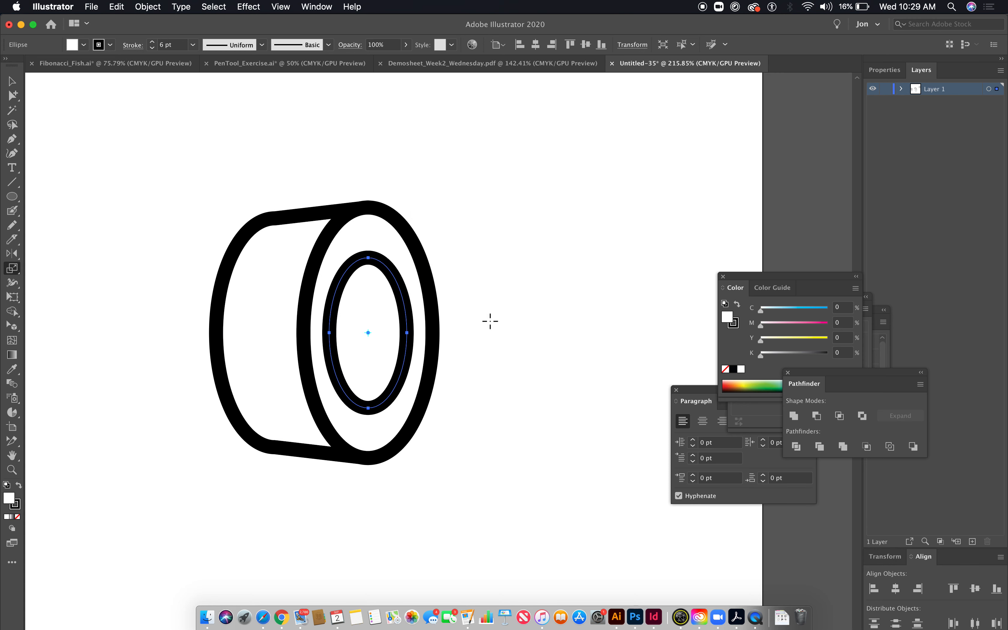
- Create another 60% scaled copy from the inner ellipse to form a smaller concentric ring
{"action": "left_click", "coordinate": [13, 95]}
{"action": "double_click", "coordinate": [13, 272]}
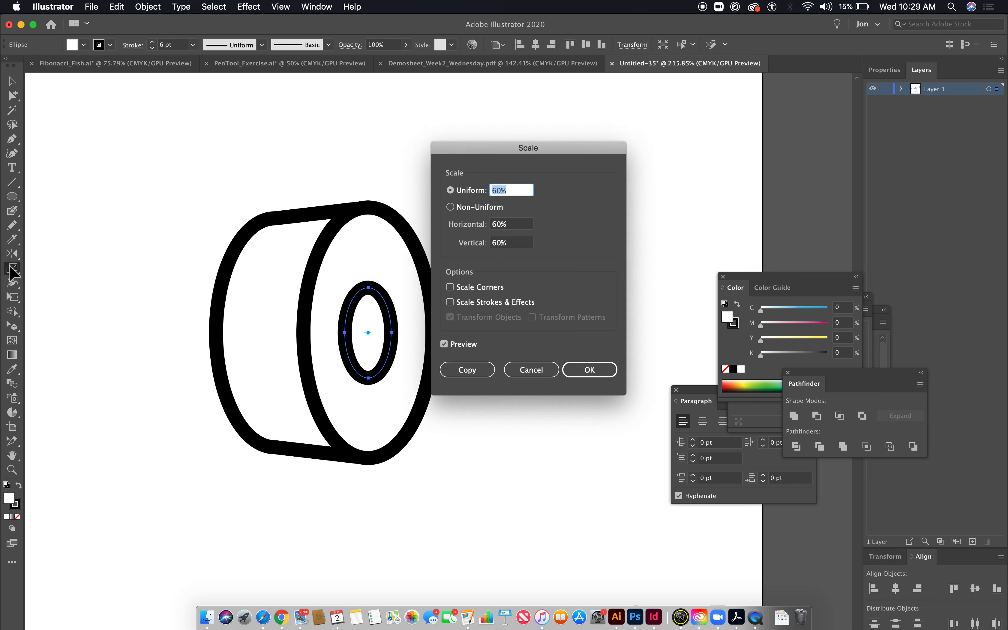
{"action": "left_click", "coordinate": [478, 372]}
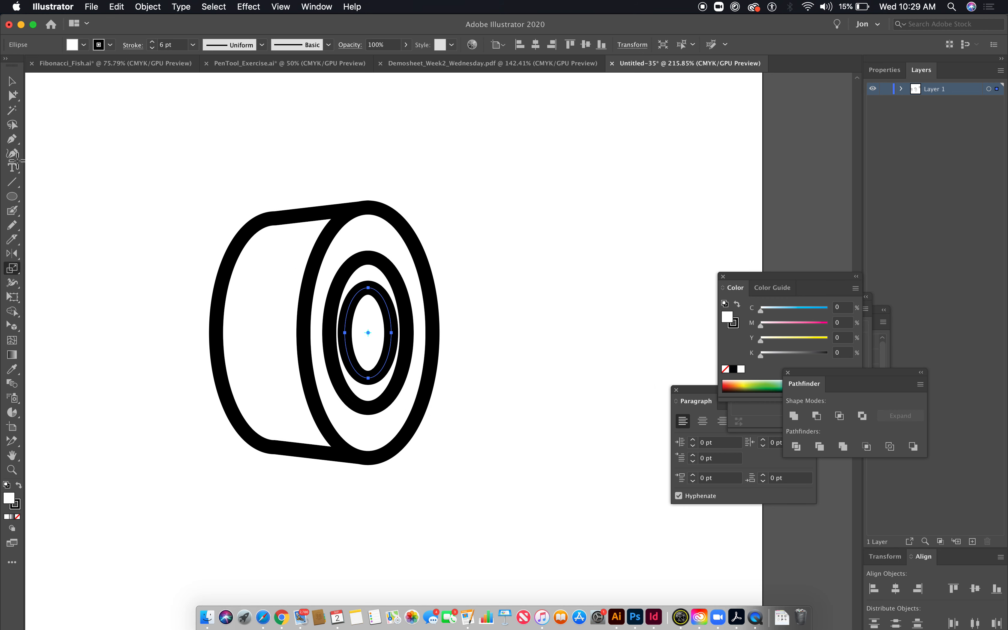
- Offset the smallest ring toward the cylinder's back and trim away its part outside the middle ring with Pathfinder Divide
{"action": "left_click", "coordinate": [13, 95]}
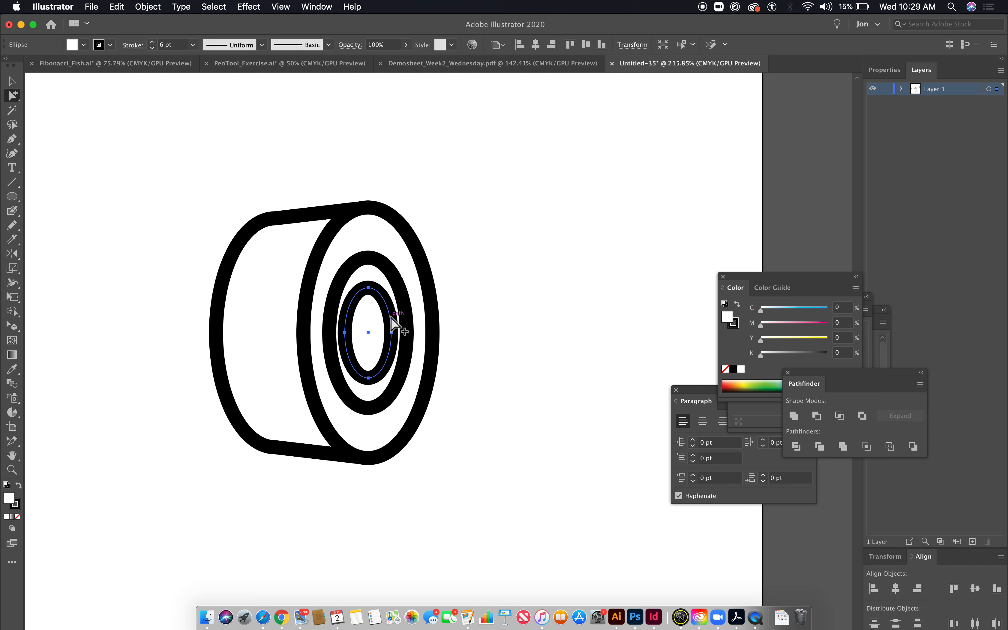
{"action": "left_click_drag", "start_coordinate": [390, 321], "coordinate": [362, 317]}
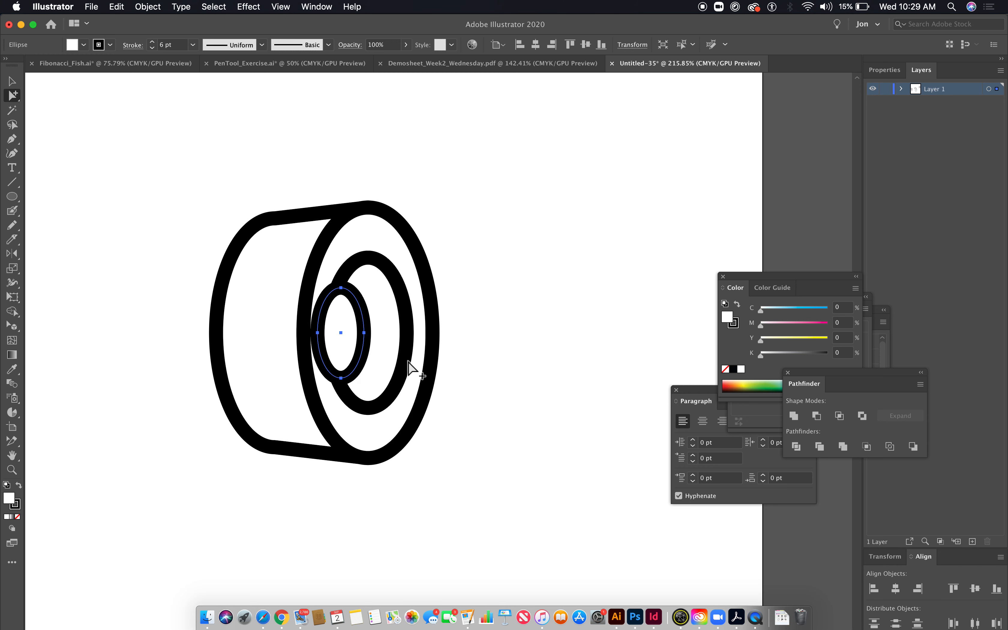
{"action": "left_click", "coordinate": [349, 282], "text": "shift"}
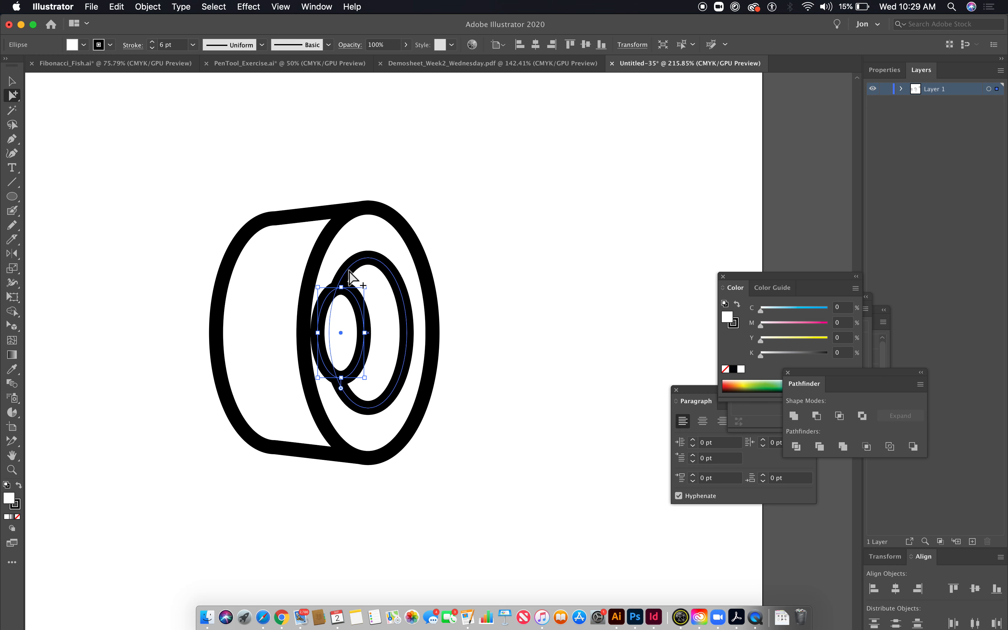
{"action": "left_click", "coordinate": [796, 447]}
{"action": "left_click", "coordinate": [618, 405]}
{"action": "left_click", "coordinate": [324, 363]}
{"action": "key", "text": "Delete"}
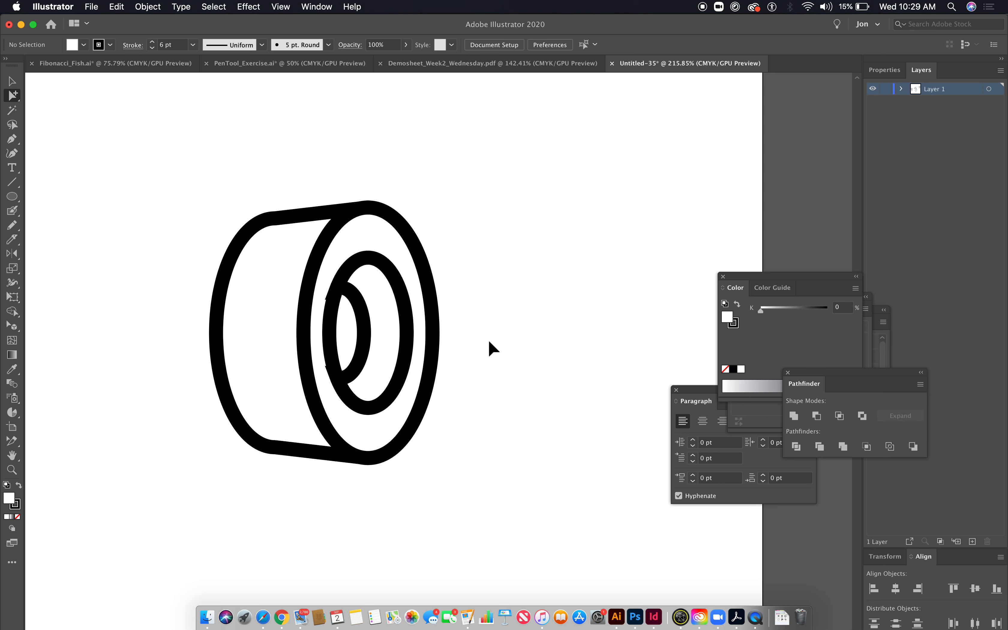
- Duplicate the large plant's pot together with its rim ellipse into the empty area beneath the cylinder icon
{"action": "key", "text": "super+minus"}
{"action": "key", "text": "super+minus"}
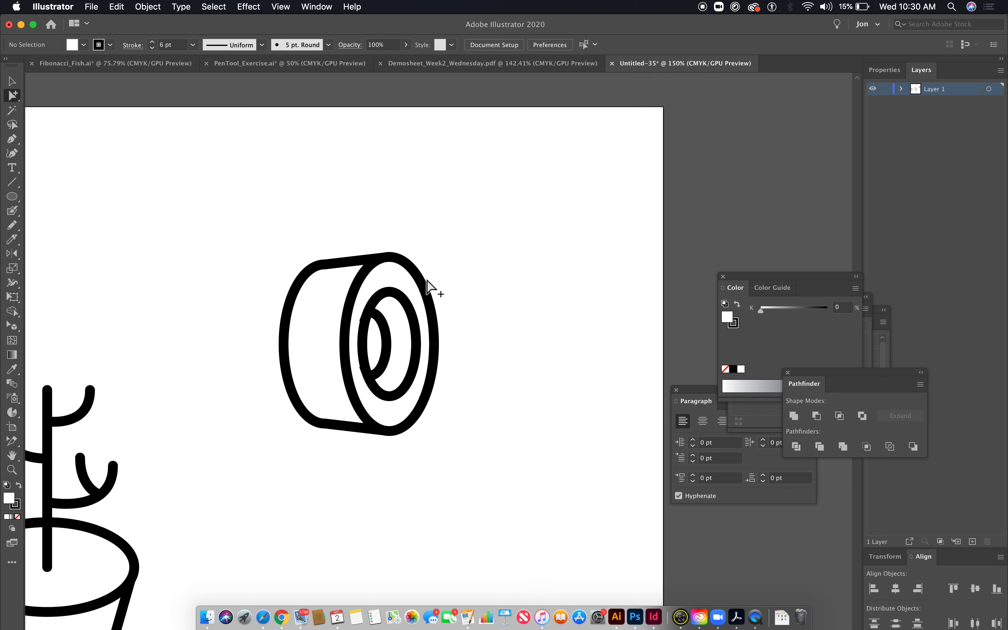
{"action": "key", "text": "super+minus"}
{"action": "left_click", "coordinate": [479, 265]}
{"action": "key", "text": "super+minus"}
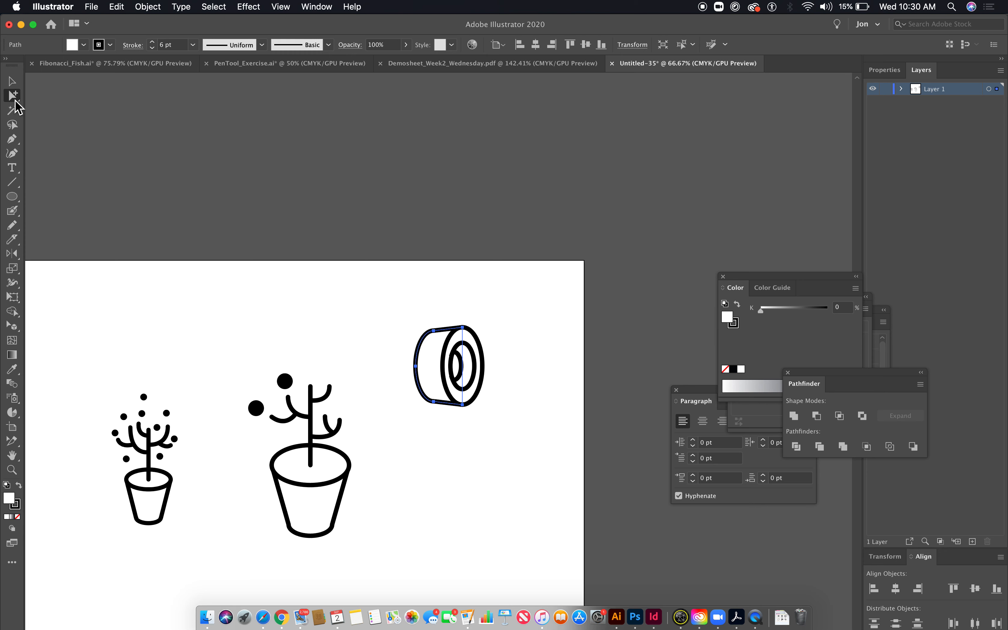
{"action": "left_click", "coordinate": [305, 478]}
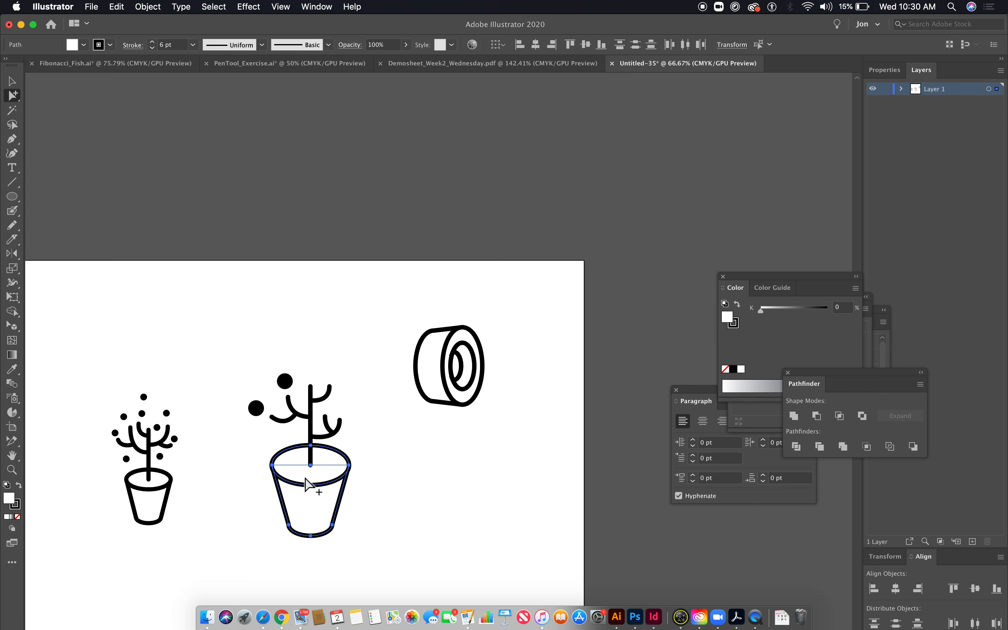
{"action": "left_click_drag", "start_coordinate": [305, 478], "coordinate": [469, 478]}
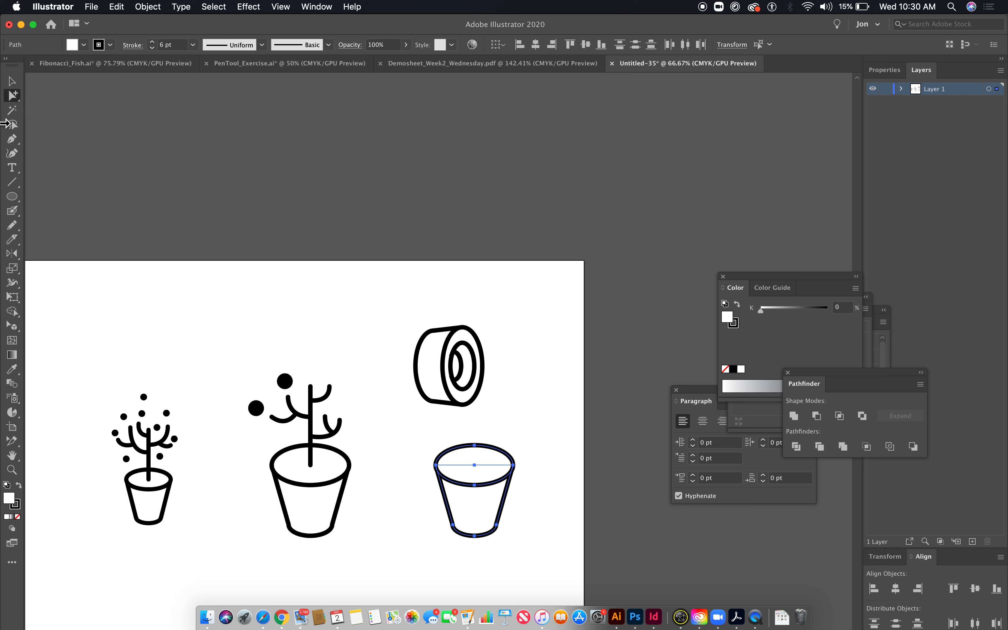
- Select the copied pot's base anchor points and scale them uniformly to 150%, undoing any extra repetition
{"action": "left_click_drag", "start_coordinate": [15, 100], "coordinate": [52, 95]}
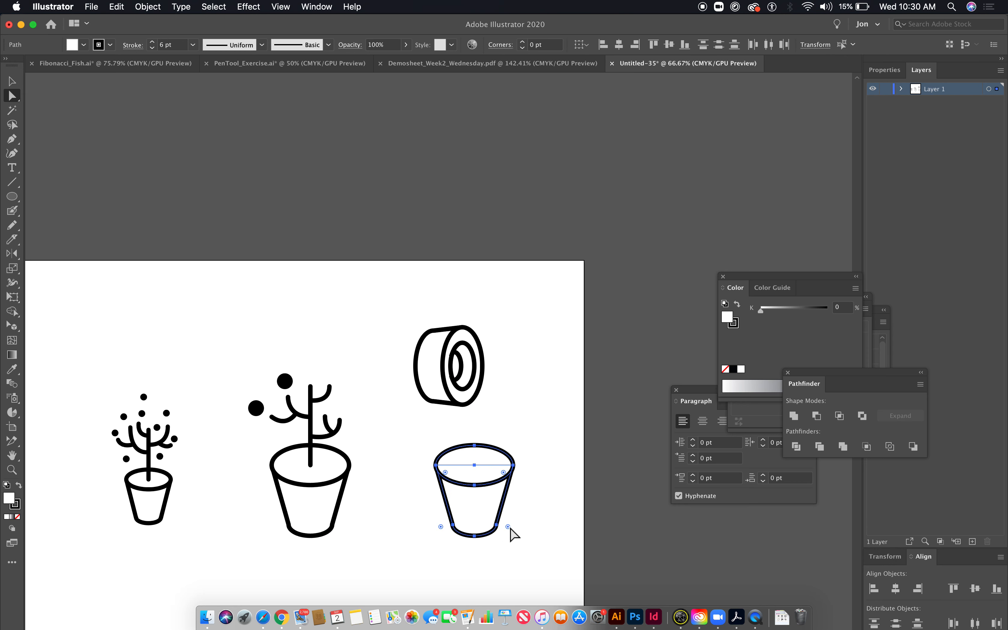
{"action": "left_click_drag", "start_coordinate": [460, 526], "coordinate": [434, 511]}
{"action": "double_click", "coordinate": [12, 271]}
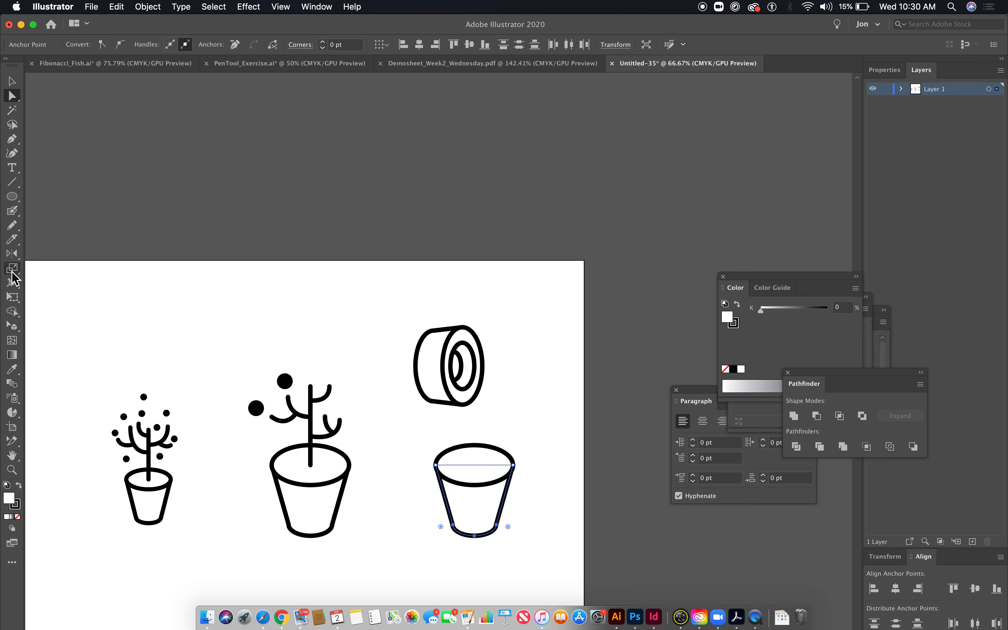
{"action": "type", "text": "150"}
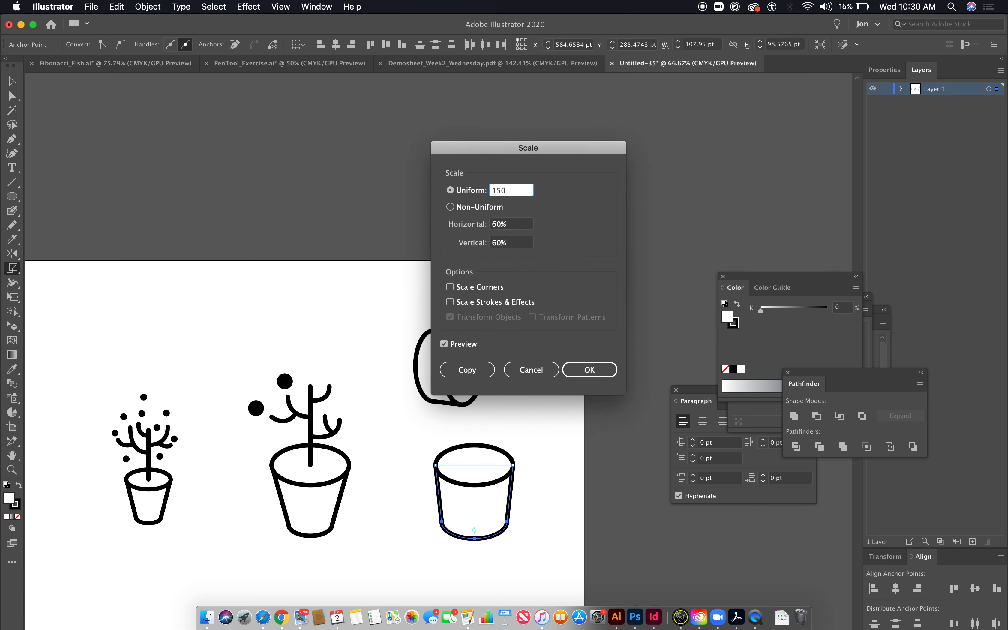
{"action": "key", "text": "Return"}
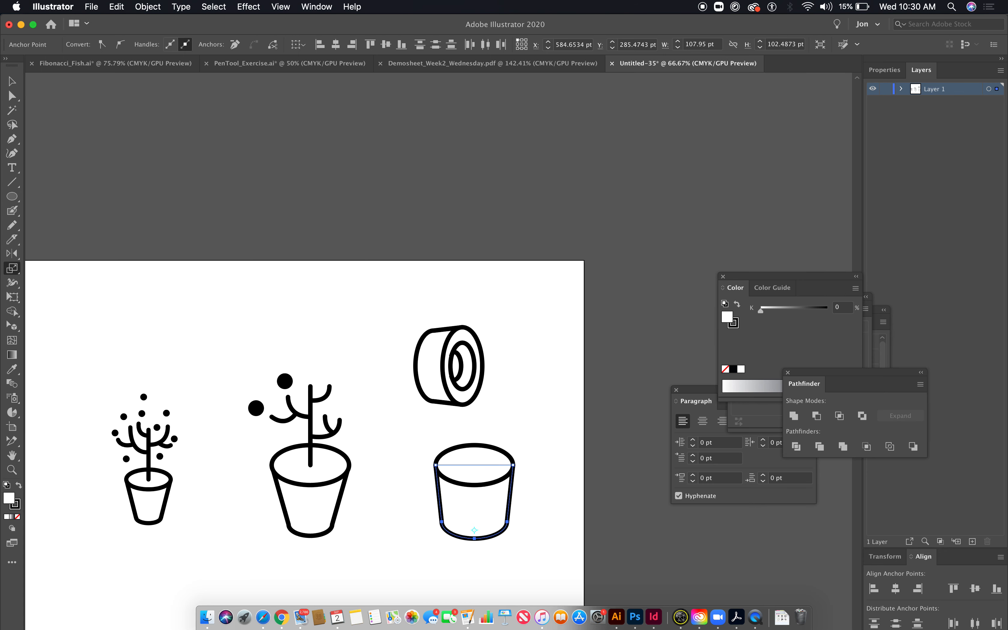
{"action": "key", "text": "super+d"}
{"action": "key", "text": "super+z"}
- Scale the same base anchor points uniformly to 105% and repeat it twice to straighten the pot's sides into a cylinder
{"action": "double_click", "coordinate": [13, 268]}
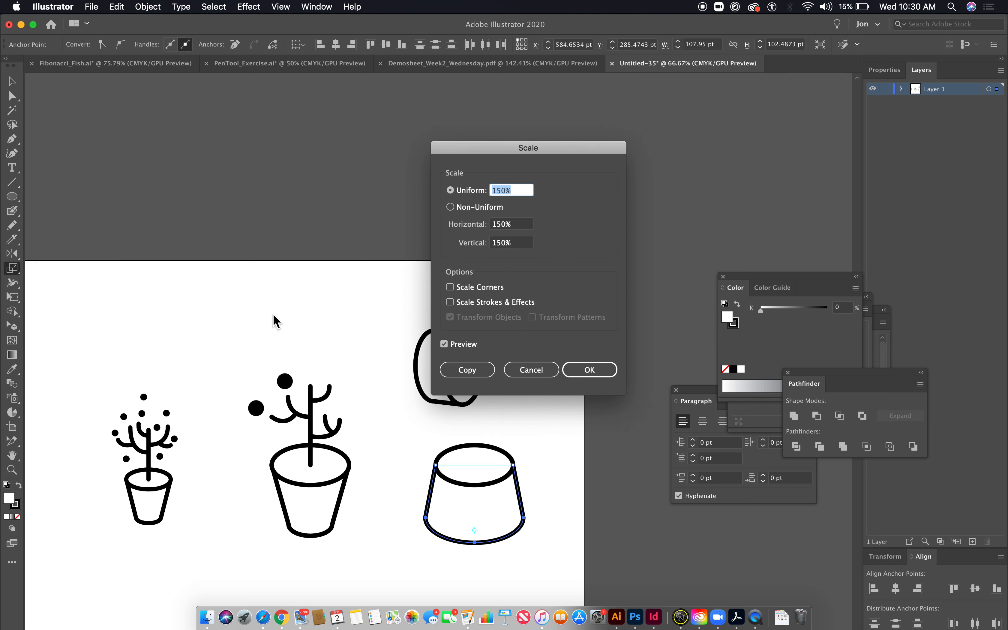
{"action": "type", "text": "107.9"}
{"action": "type", "text": "5"}
{"action": "key", "text": "Return"}
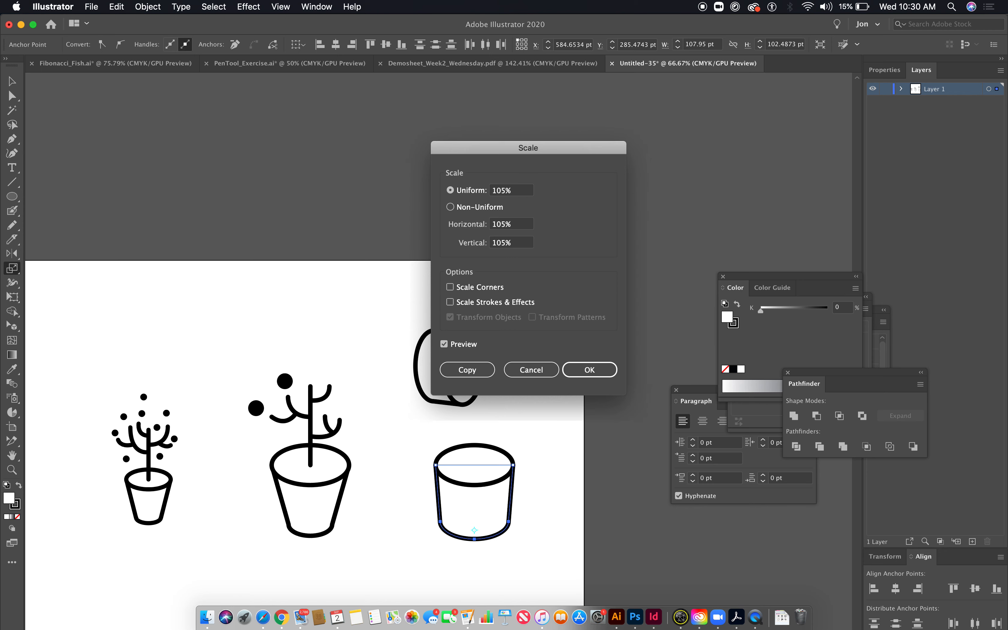
{"action": "key", "text": "super+d"}
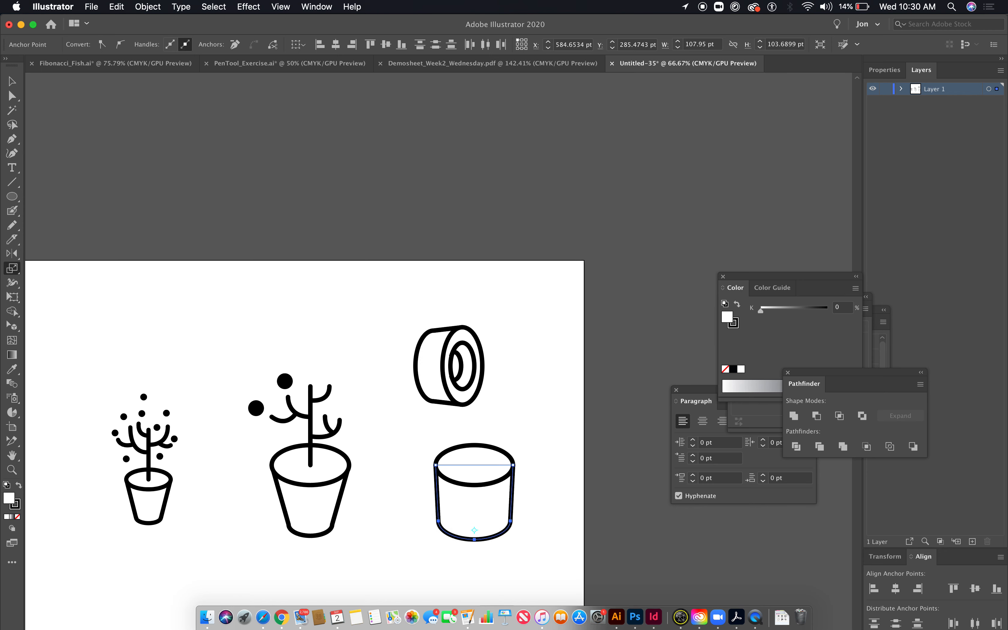
{"action": "key", "text": "super+d"}
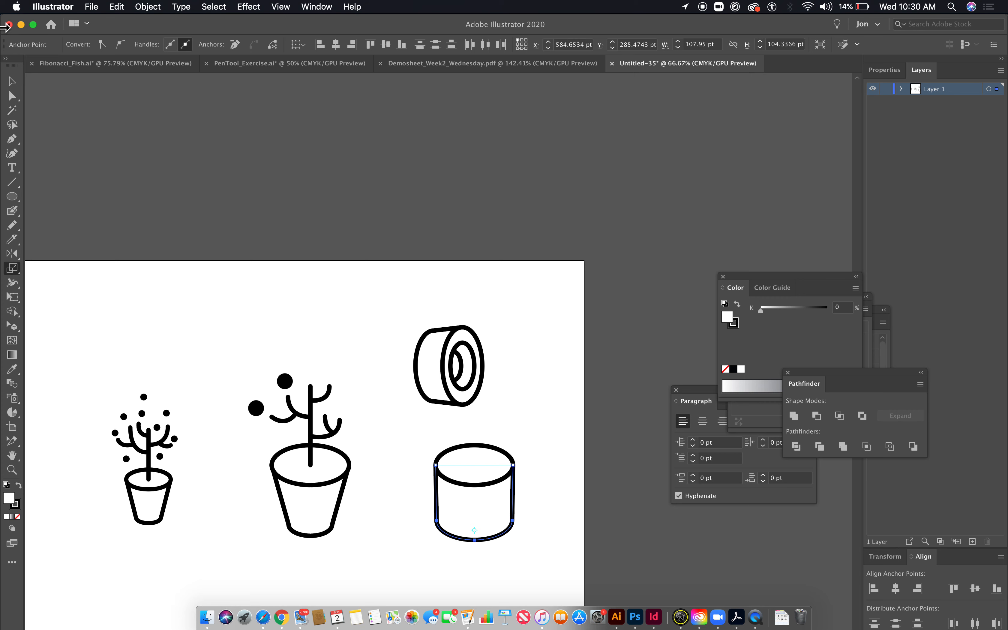
- Move the base anchor points straight down in large nudges to lengthen the upright cylinder
{"action": "left_click", "coordinate": [12, 96]}
{"action": "scroll", "coordinate": [444, 215], "scroll_direction": "down", "scroll_amount": 5}
{"action": "scroll", "coordinate": [444, 214], "scroll_direction": "right", "scroll_amount": 3}
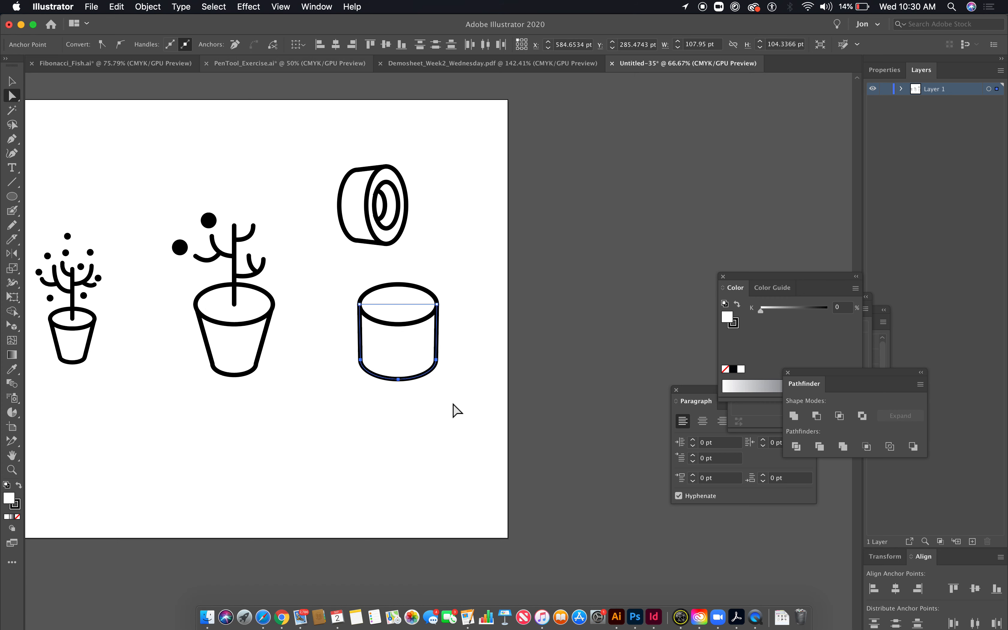
{"action": "key", "text": "shift+Down"}
{"action": "key", "text": "shift+Down"}
{"action": "key", "text": "shift+Down"}
{"action": "key", "text": "shift+Down"}
{"action": "key", "text": "shift+Down"}
{"action": "key", "text": "shift+Down"}
{"action": "key", "text": "shift+Down"}
{"action": "key", "text": "shift+Down"}
{"action": "key", "text": "shift+Down"}
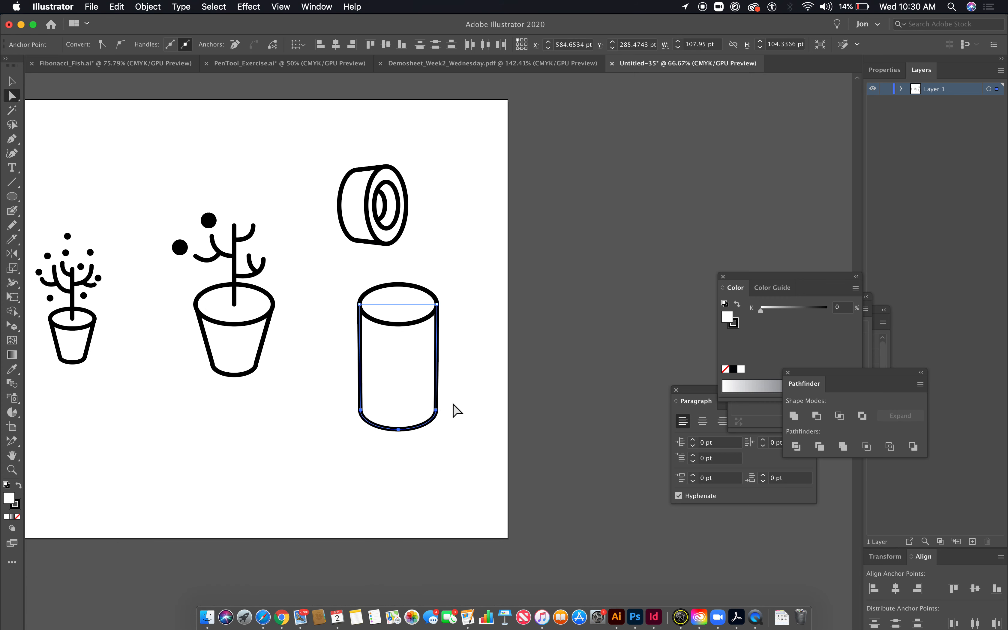
- Select the whole upright cylinder with its top ellipse and scale it uniformly to 20%
{"action": "left_click", "coordinate": [12, 81]}
{"action": "left_click_drag", "start_coordinate": [484, 445], "coordinate": [374, 303]}
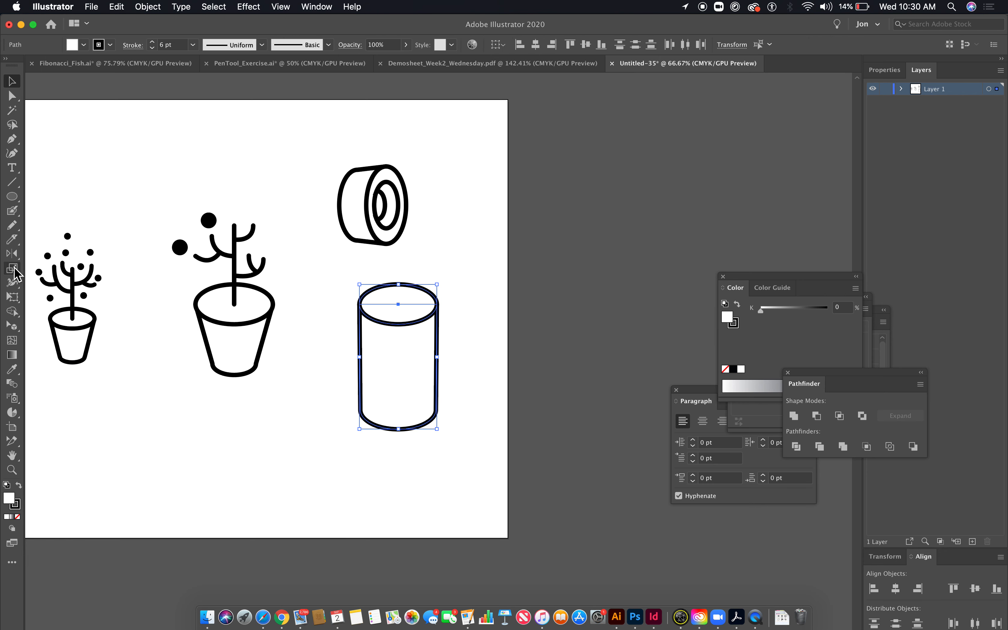
{"action": "double_click", "coordinate": [12, 267]}
{"action": "type", "text": "25"}
{"action": "key", "text": "Return"}
- Move only the small cylinder's base anchor points downward to stretch it into a long thin rod
{"action": "left_click", "coordinate": [12, 96]}
{"action": "left_click_drag", "start_coordinate": [436, 406], "coordinate": [397, 454]}
{"action": "left_click", "coordinate": [414, 316]}
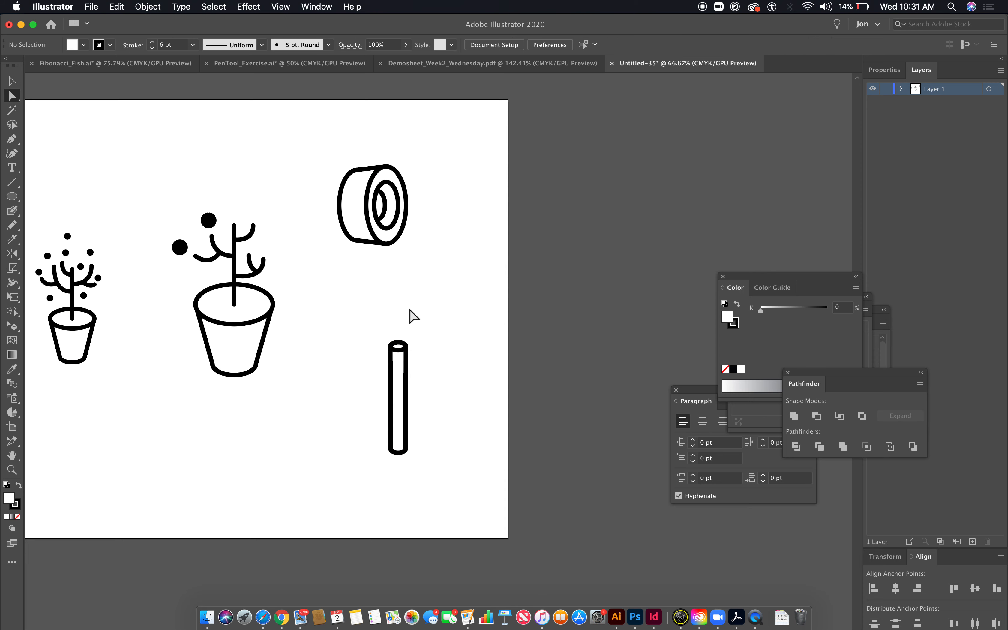
- Set the stroke weight of the thin rod's body and top ellipse to 4 pt
{"action": "left_click_drag", "start_coordinate": [353, 320], "coordinate": [529, 421]}
{"action": "left_click", "coordinate": [506, 402]}
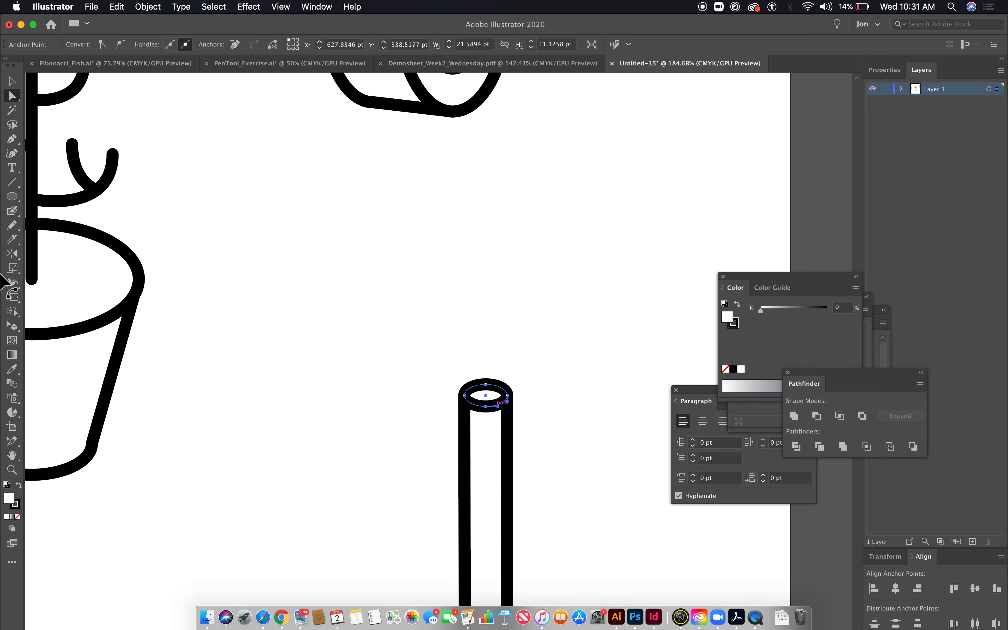
{"action": "left_click", "coordinate": [12, 81]}
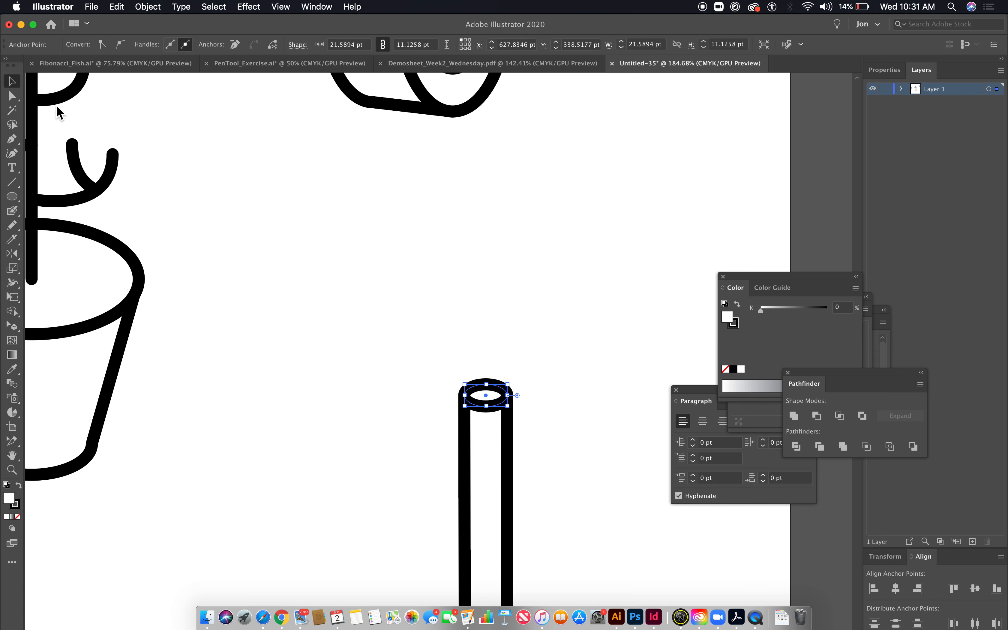
{"action": "left_click_drag", "start_coordinate": [410, 329], "coordinate": [565, 512]}
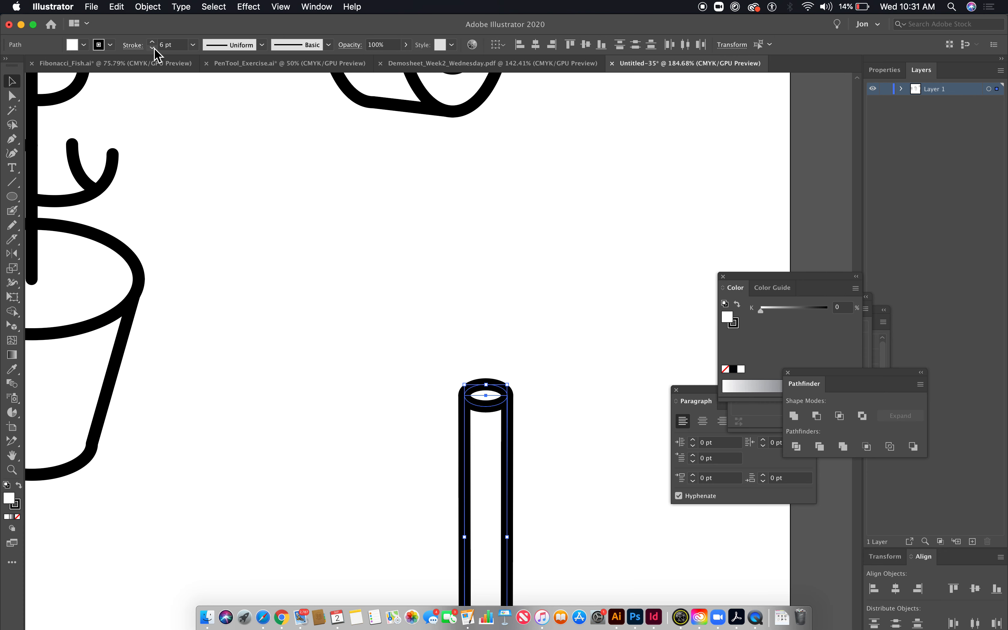
{"action": "left_click", "coordinate": [152, 49]}
- Create a copy of the rod's top ellipse scaled uniformly to 30%
{"action": "left_click_drag", "start_coordinate": [12, 96], "coordinate": [68, 110]}
{"action": "left_click", "coordinate": [481, 387]}
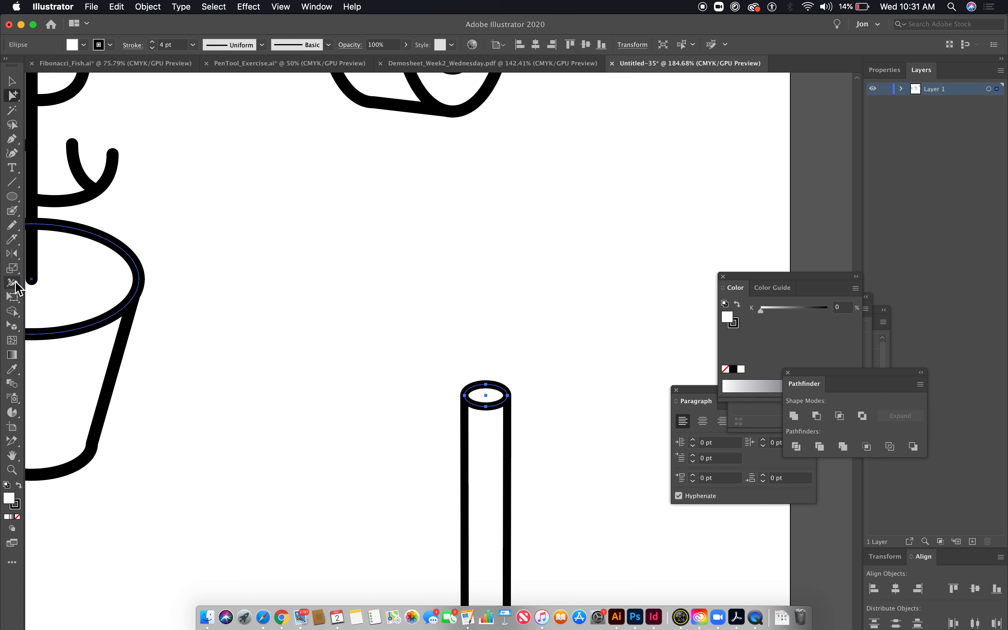
{"action": "double_click", "coordinate": [12, 268]}
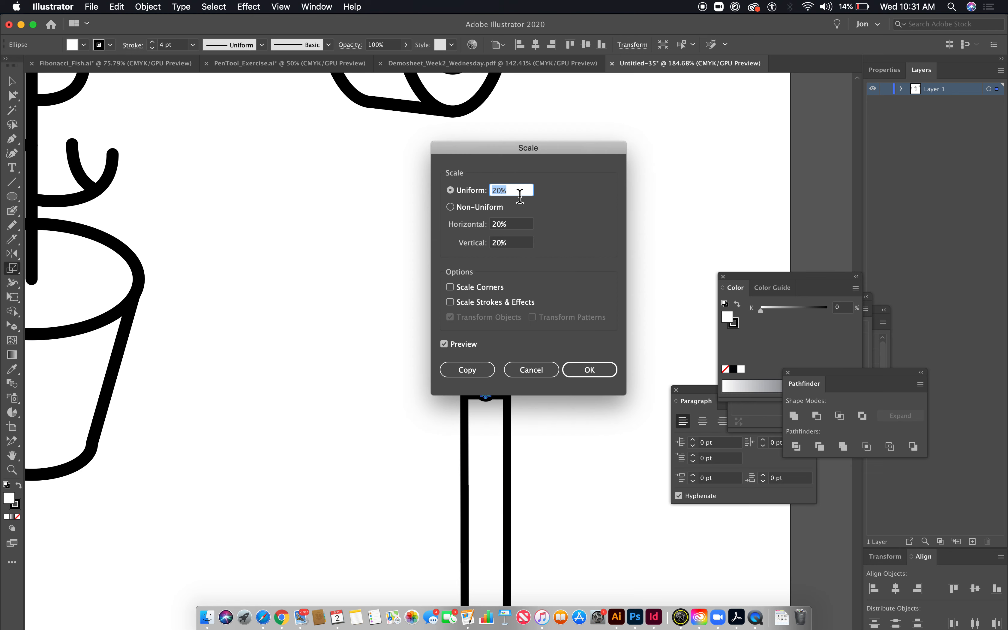
{"action": "type", "text": "30"}
{"action": "left_click", "coordinate": [479, 370]}
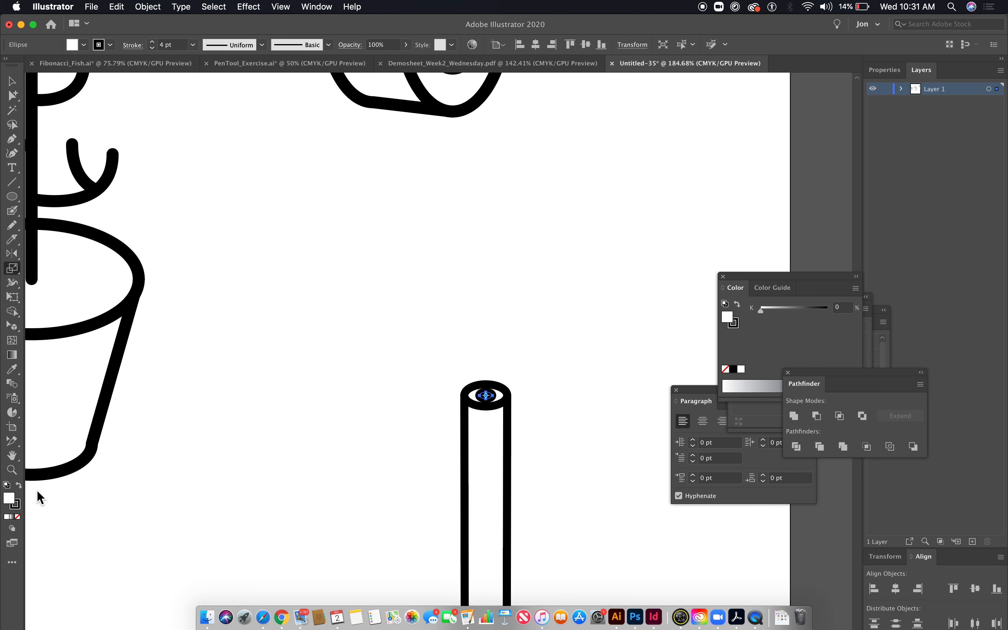
- Give the small inner ellipse a solid black fill and no stroke to form the pencil's lead
{"action": "left_click", "coordinate": [20, 485]}
{"action": "left_click", "coordinate": [20, 517]}
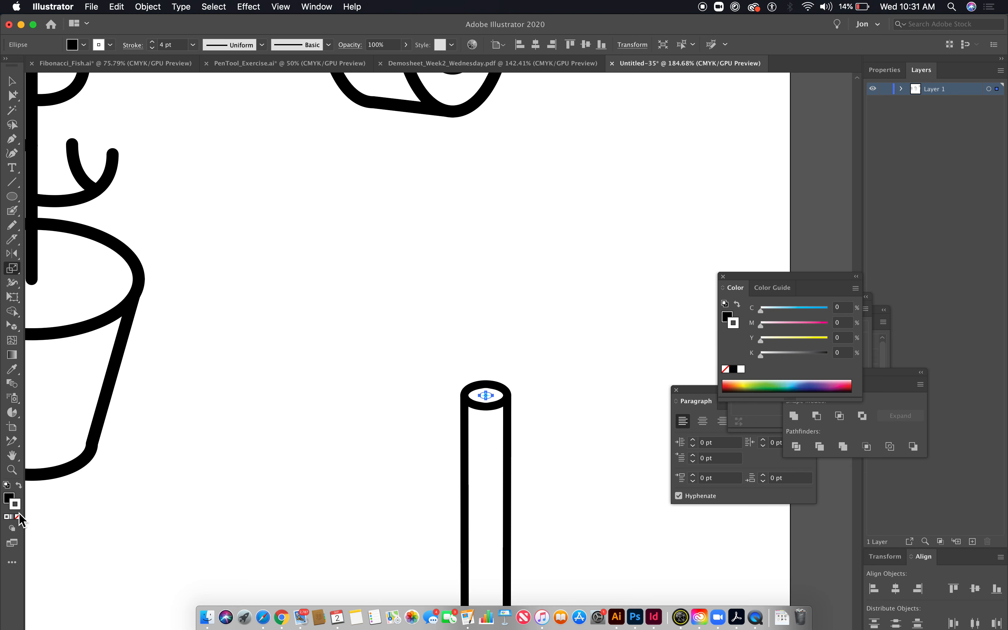
{"action": "left_click", "coordinate": [18, 516]}
{"action": "left_click", "coordinate": [302, 410]}
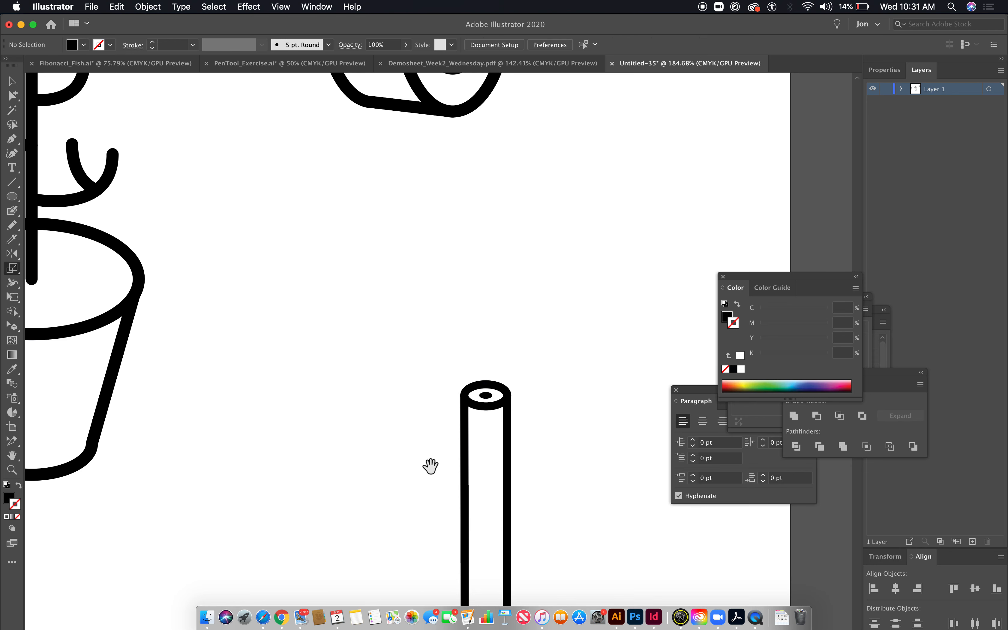
- Draw a closed pointed tip below the rod with the Pen tool, joining both base corners with a curved upper edge
{"action": "left_click_drag", "start_coordinate": [427, 466], "coordinate": [290, 250]}
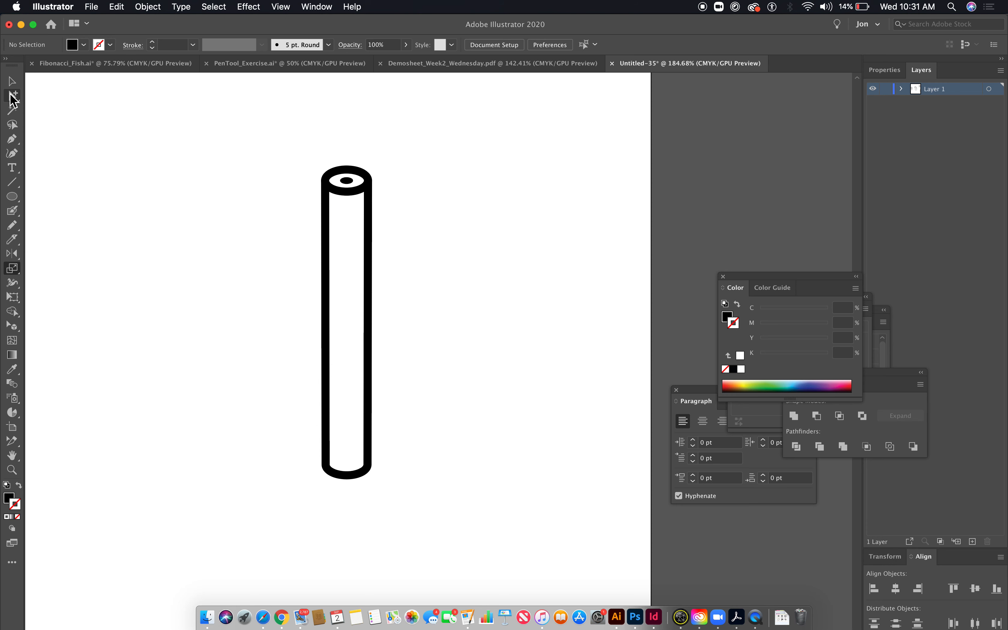
{"action": "left_click", "coordinate": [12, 140]}
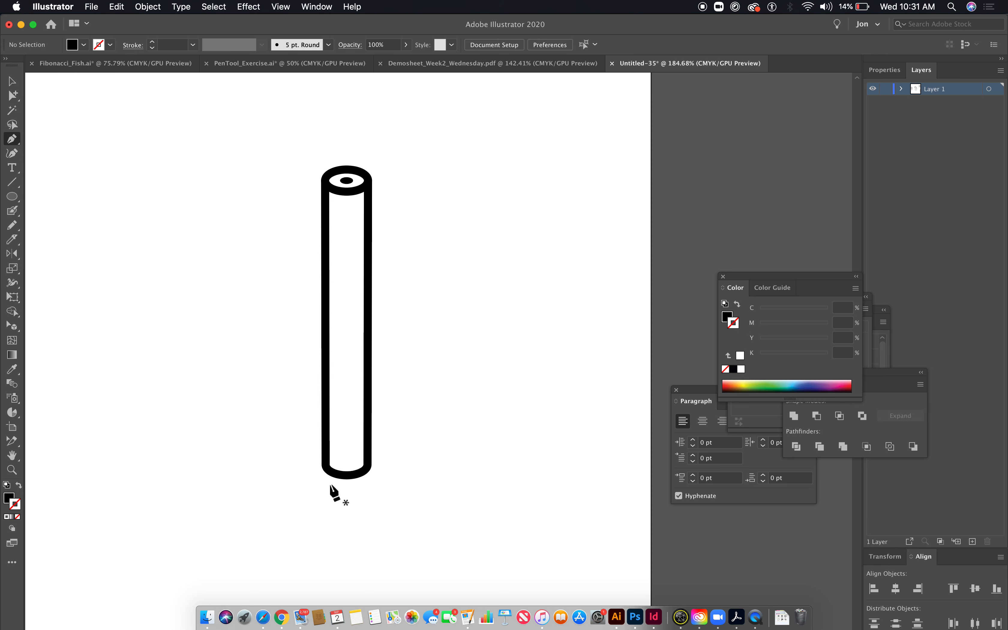
{"action": "left_click", "coordinate": [325, 464]}
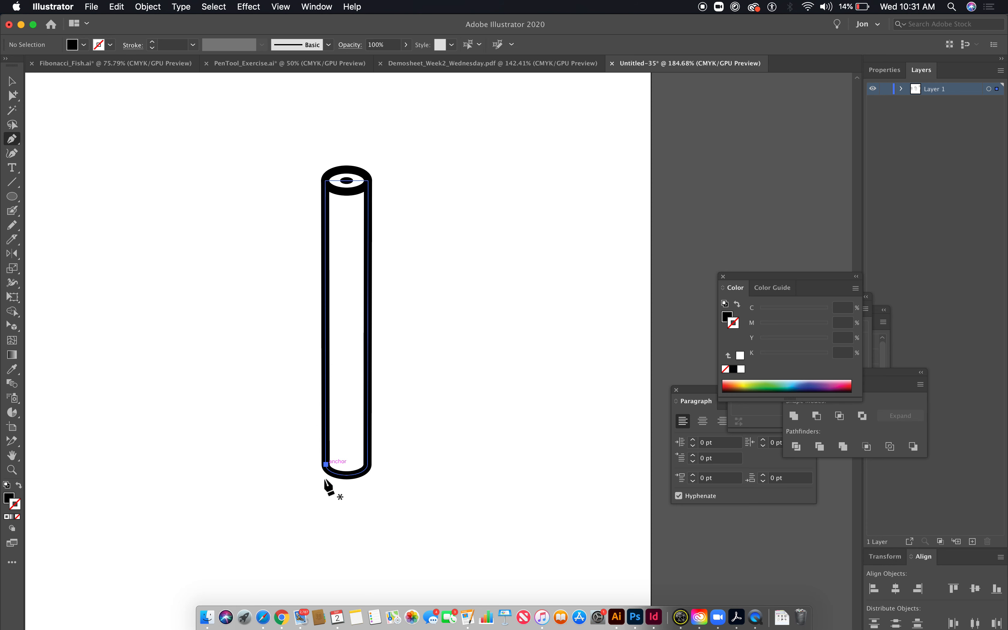
{"action": "left_click", "coordinate": [346, 533]}
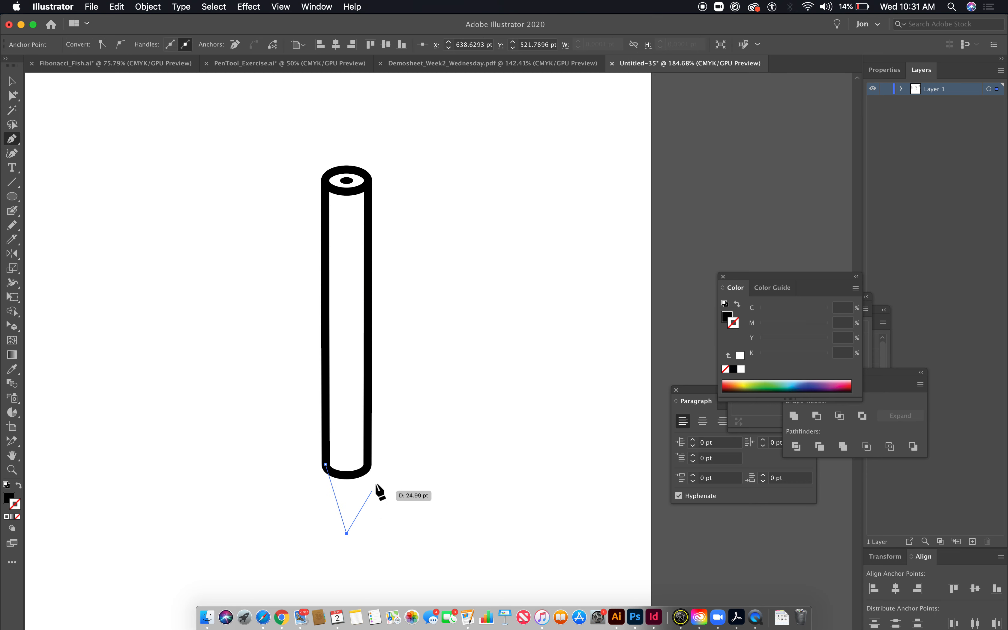
{"action": "left_click", "coordinate": [367, 464]}
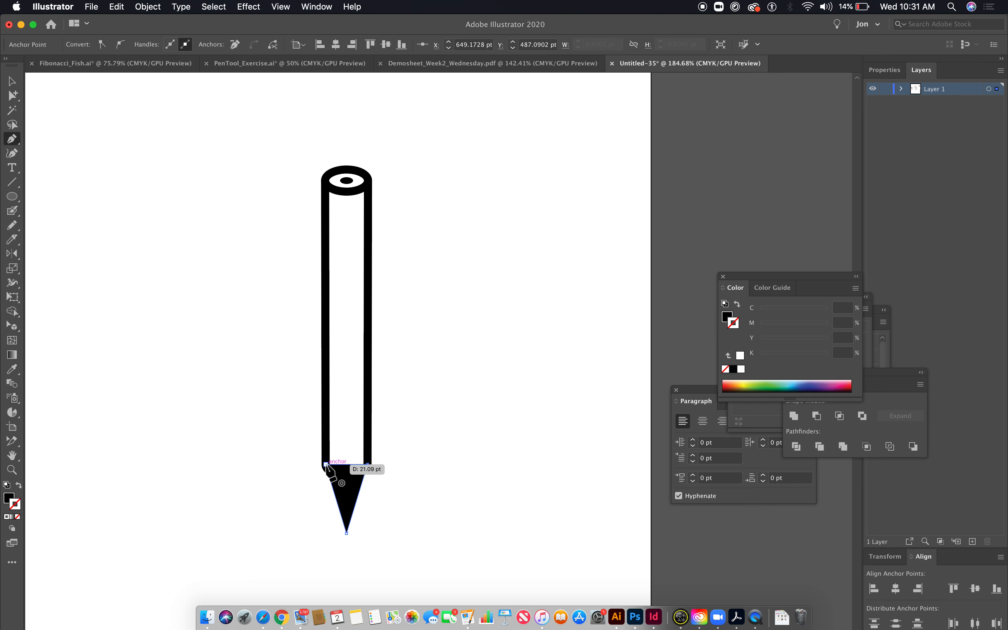
{"action": "left_click_drag", "start_coordinate": [326, 464], "coordinate": [303, 492]}
- Copy the rod body's white fill and 4 pt black stroke onto the tip and place the tip behind the body
{"action": "left_click", "coordinate": [11, 369]}
{"action": "left_click", "coordinate": [350, 364]}
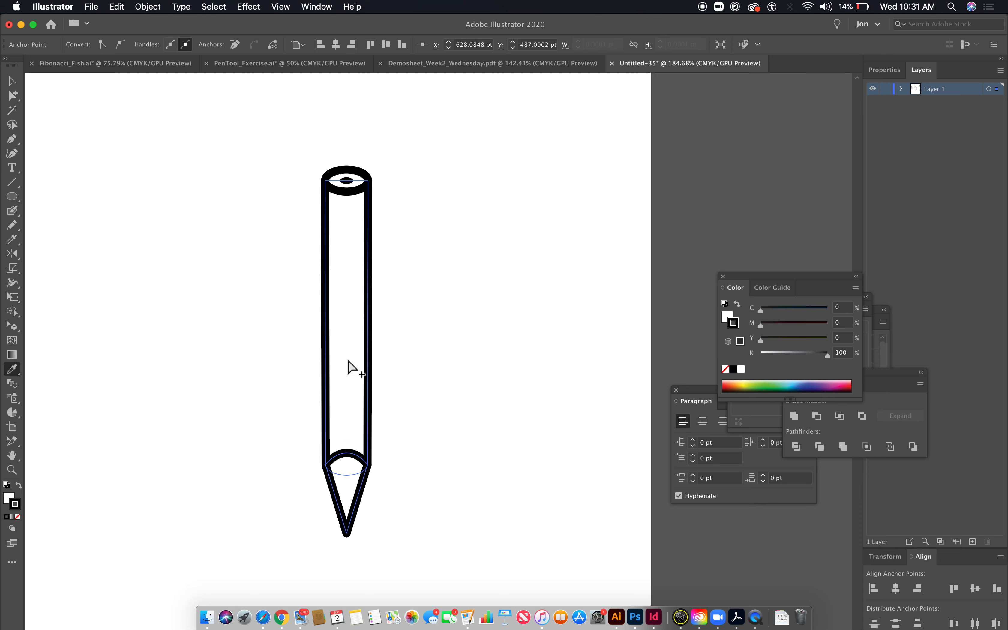
{"action": "left_click", "coordinate": [449, 396], "text": "super"}
{"action": "left_click", "coordinate": [7, 99]}
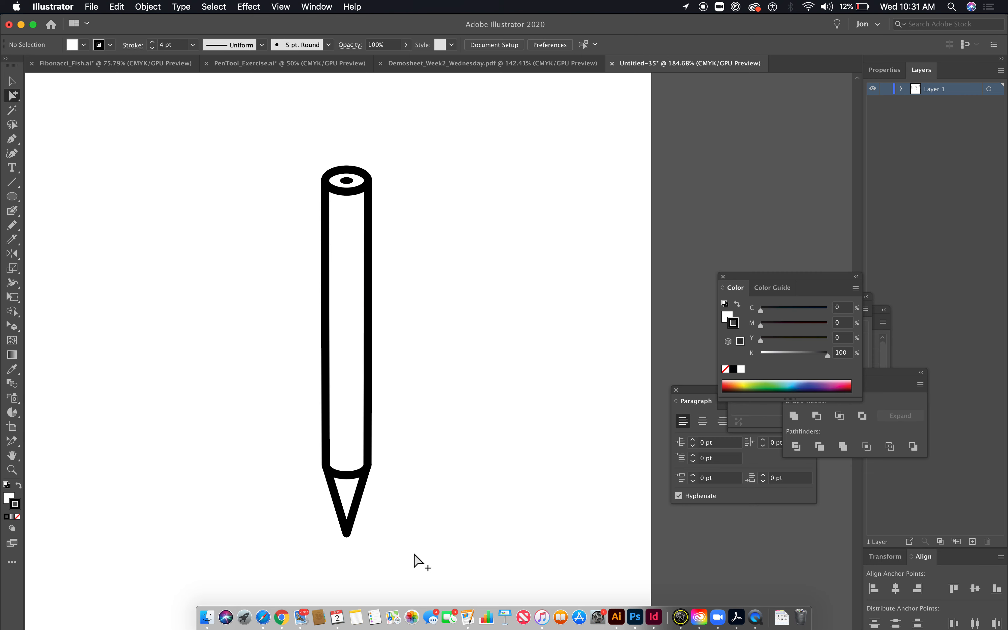
- Shrink a copy of the pencil body uniformly to 90% twice, shifting it down so its rounded base overlaps the tip
{"action": "mouse_move", "coordinate": [294, 451]}
{"action": "left_mouse_down"}
{"action": "mouse_move", "coordinate": [453, 531]}
{"action": "mouse_move", "coordinate": [427, 538]}
{"action": "mouse_move", "coordinate": [372, 424]}
{"action": "mouse_move", "coordinate": [376, 397]}
{"action": "mouse_move", "coordinate": [384, 463]}
{"action": "left_mouse_up"}
{"action": "left_click", "coordinate": [377, 414]}
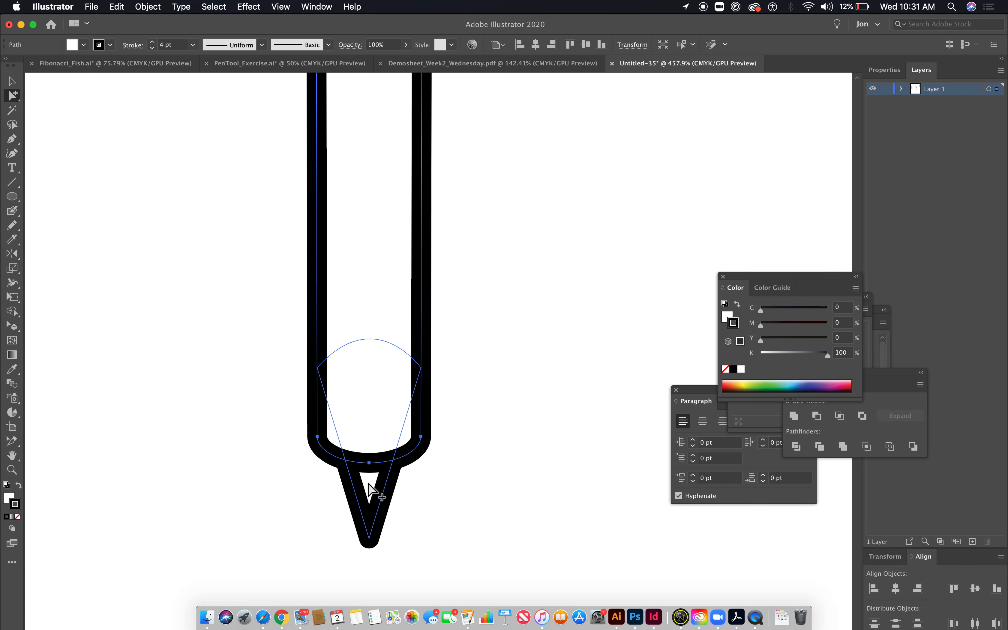
{"action": "double_click", "coordinate": [12, 269]}
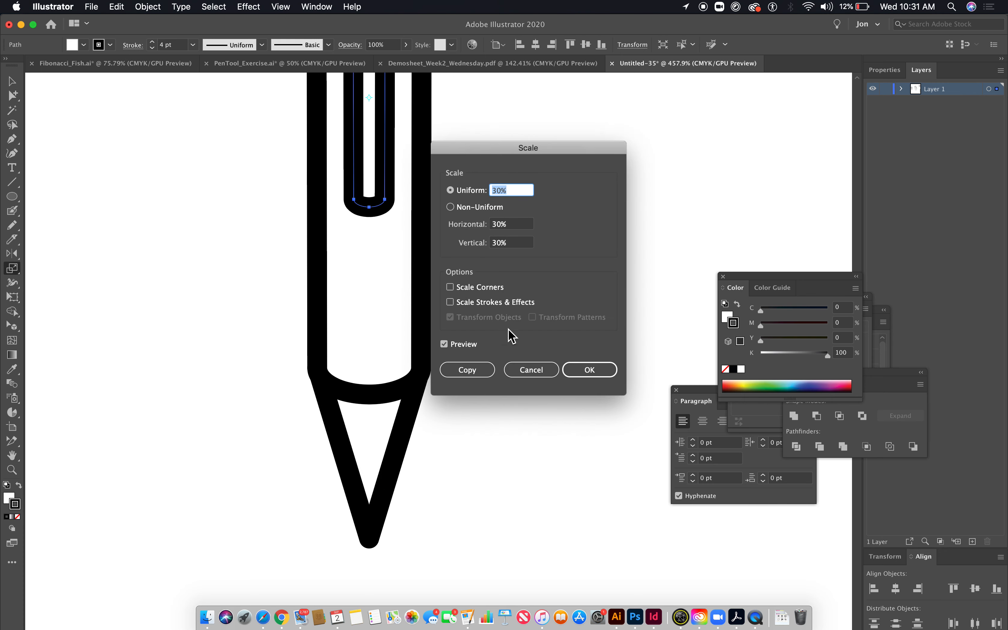
{"action": "type", "text": "300"}
{"action": "key", "text": "Return"}
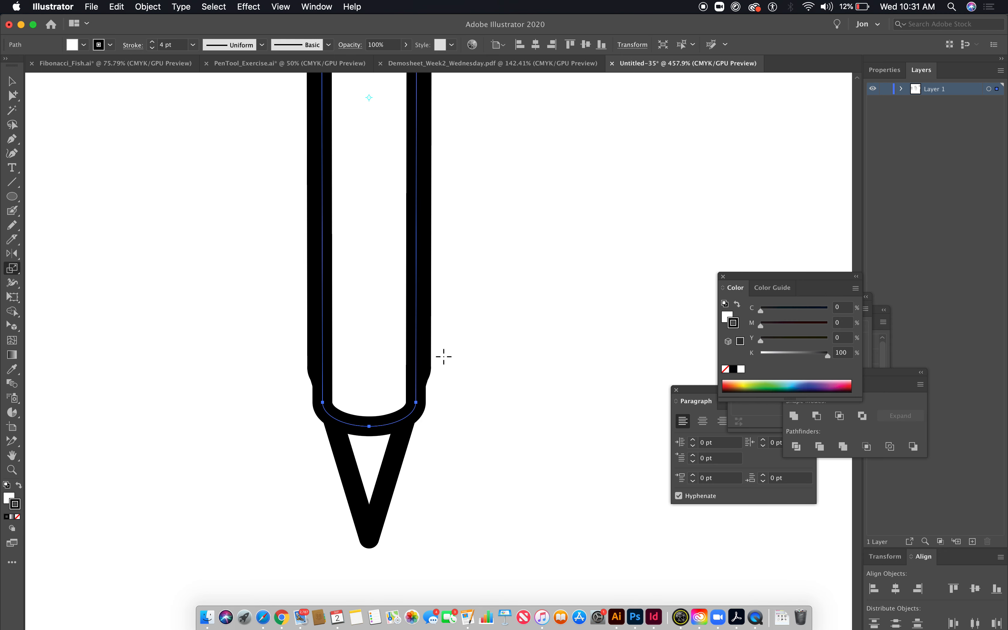
{"action": "key", "text": "super+d"}
{"action": "key", "text": "shift+Down"}
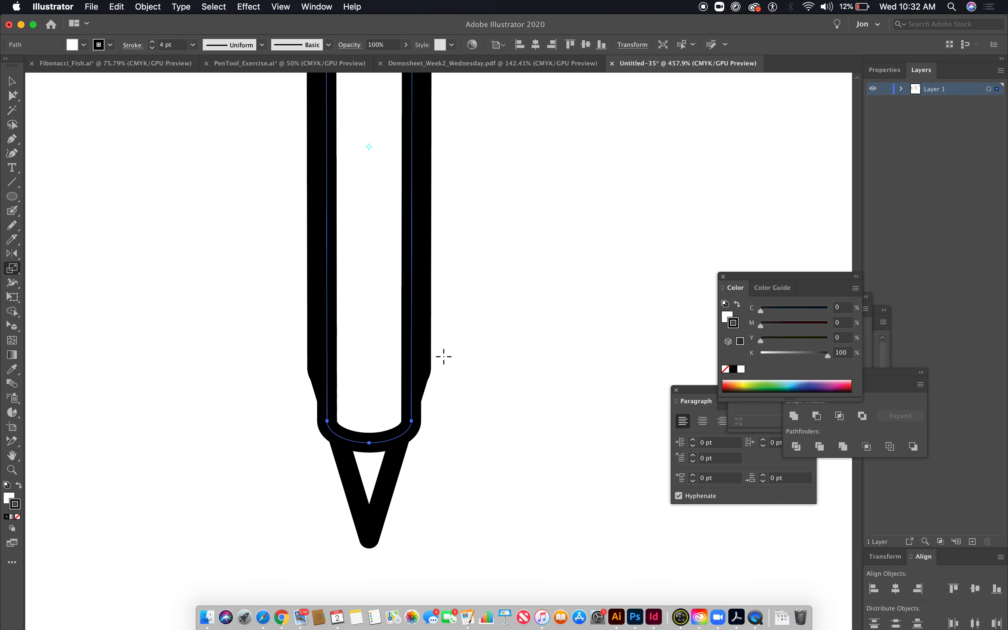
- Scale the body copy uniformly to 90% once more and shift it further down until its base curve crosses the tip's midsection
{"action": "key", "text": "super+z"}
{"action": "key", "text": "super+shift+z"}
{"action": "double_click", "coordinate": [13, 269]}
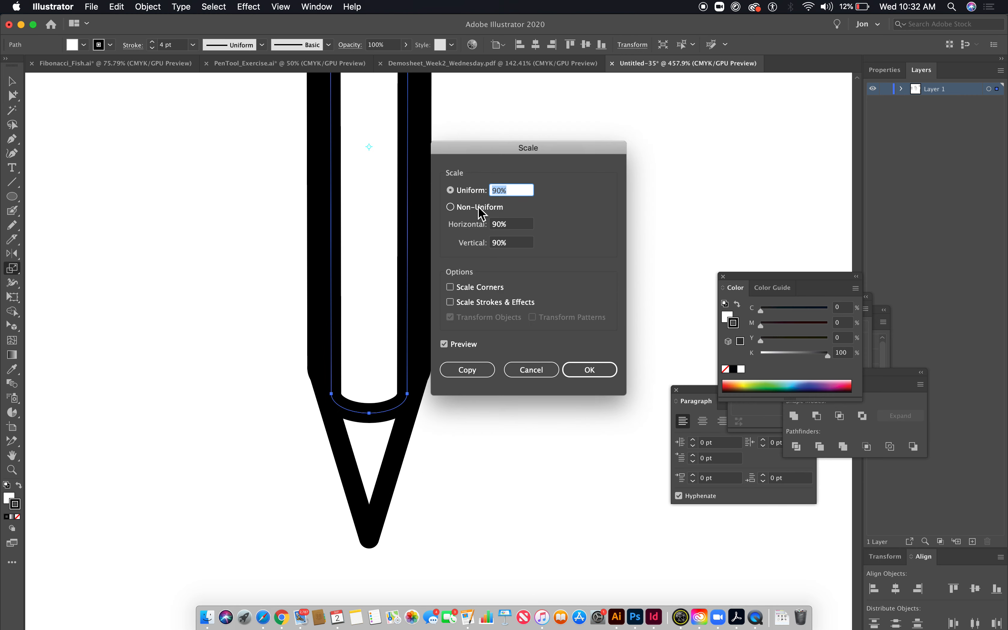
{"action": "key", "text": "Return"}
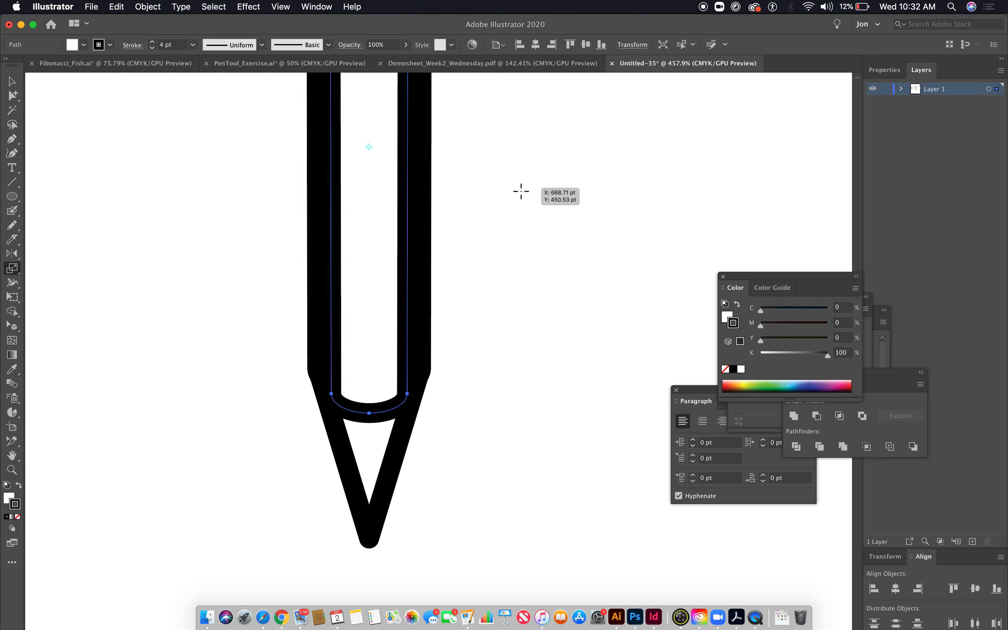
{"action": "key", "text": "shift+Down"}
{"action": "key", "text": "Down"}
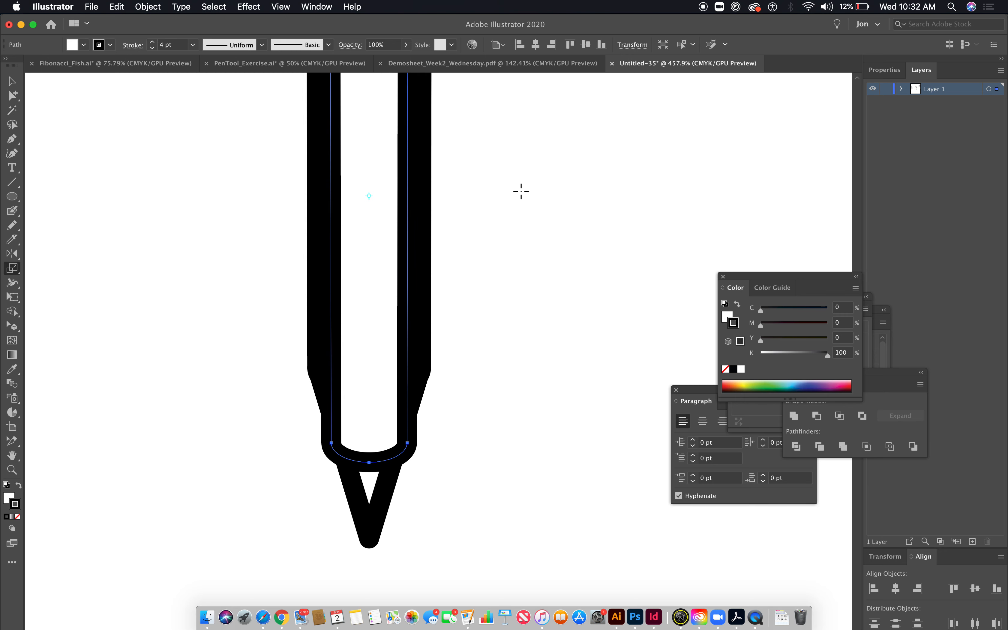
- Cut the body copy at both ends of its base curve with the Scissors tool and delete the part above the arc
{"action": "left_click", "coordinate": [13, 96]}
{"action": "left_click_drag", "start_coordinate": [18, 238], "coordinate": [45, 258]}
{"action": "left_click", "coordinate": [332, 450]}
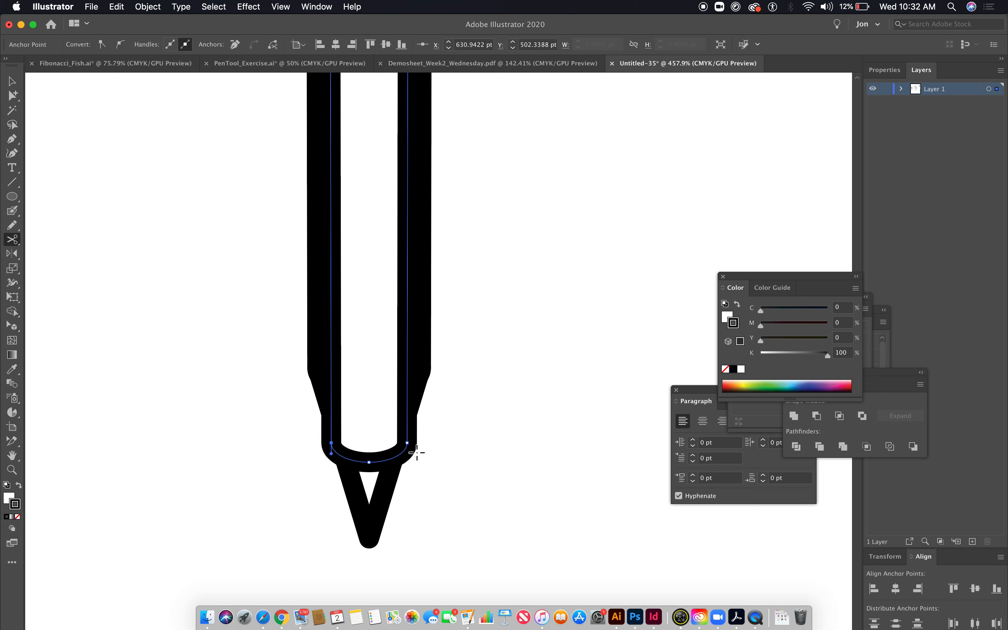
{"action": "left_click", "coordinate": [407, 443]}
{"action": "left_click", "coordinate": [439, 441], "text": "super"}
{"action": "left_click", "coordinate": [409, 418], "text": "alt+super"}
{"action": "key", "text": "Delete"}
- Remove the remaining arc's fill and, in outline view, shrink it about its center to span the tip's slanted edges
{"action": "left_click", "coordinate": [376, 463], "text": "alt+super"}
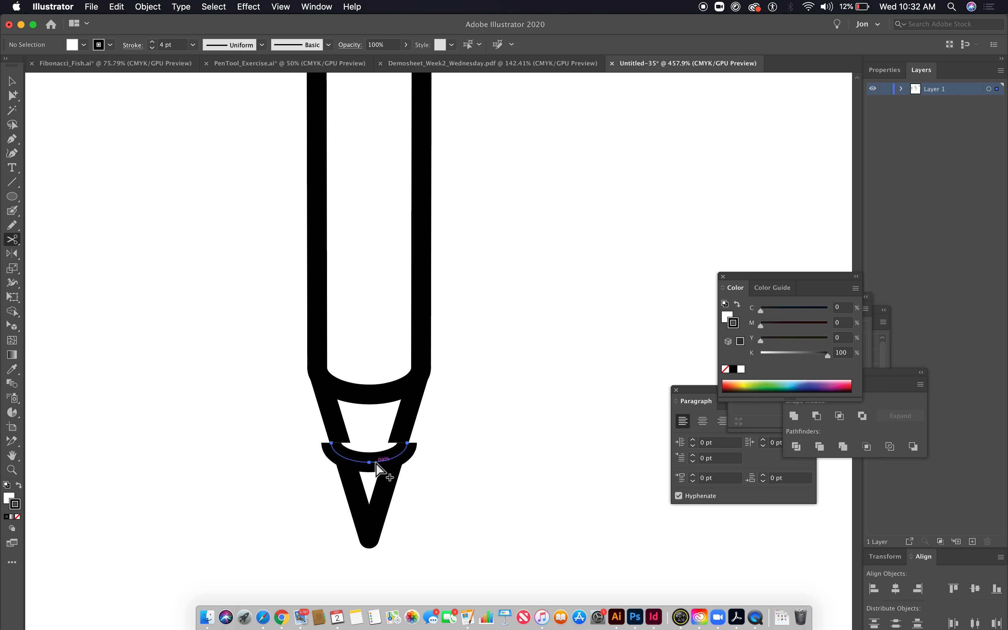
{"action": "left_click", "coordinate": [17, 517]}
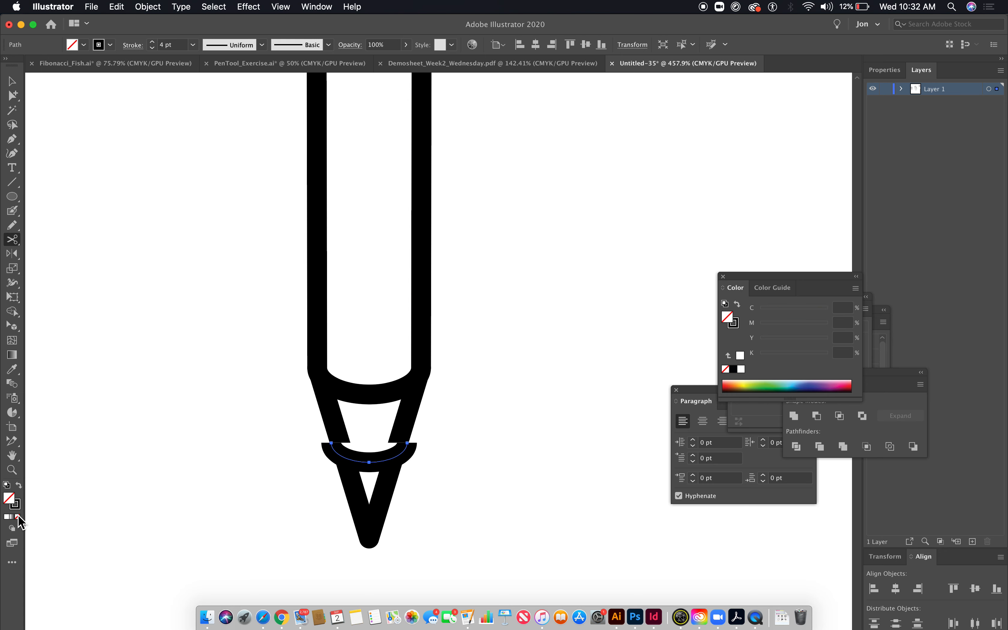
{"action": "left_click", "coordinate": [12, 96]}
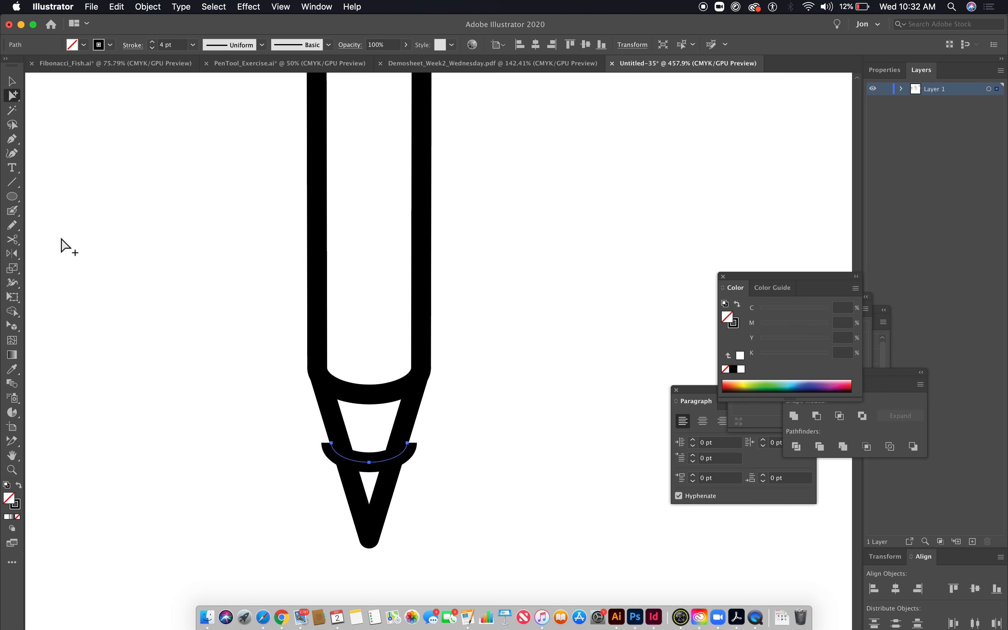
{"action": "key", "text": "super+y"}
{"action": "left_click", "coordinate": [12, 82]}
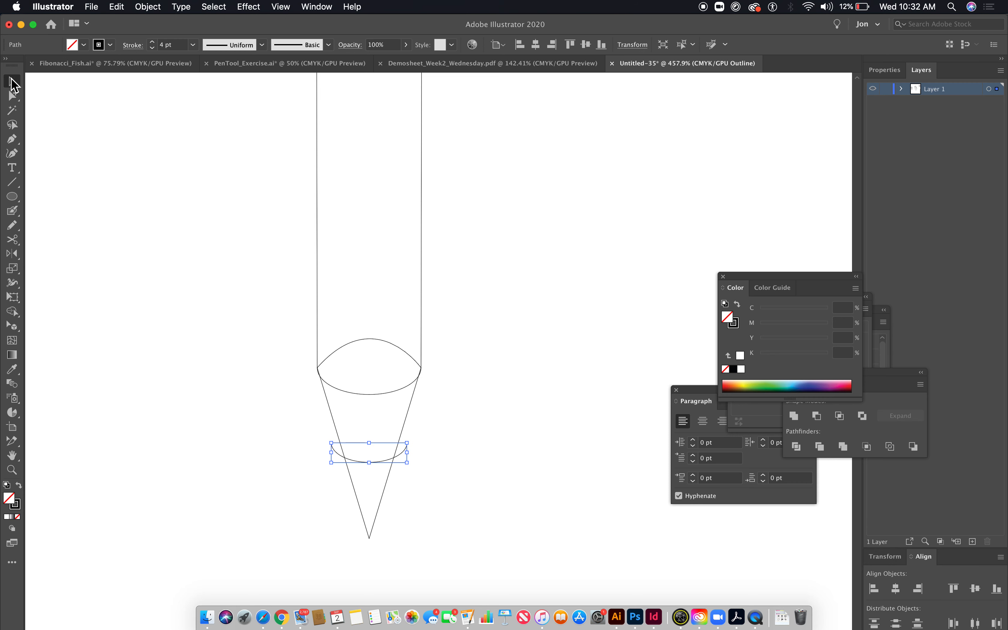
{"action": "mouse_move", "coordinate": [411, 464]}
{"action": "left_mouse_down"}
{"action": "mouse_move", "coordinate": [402, 460]}
{"action": "mouse_move", "coordinate": [413, 462]}
{"action": "left_mouse_up"}
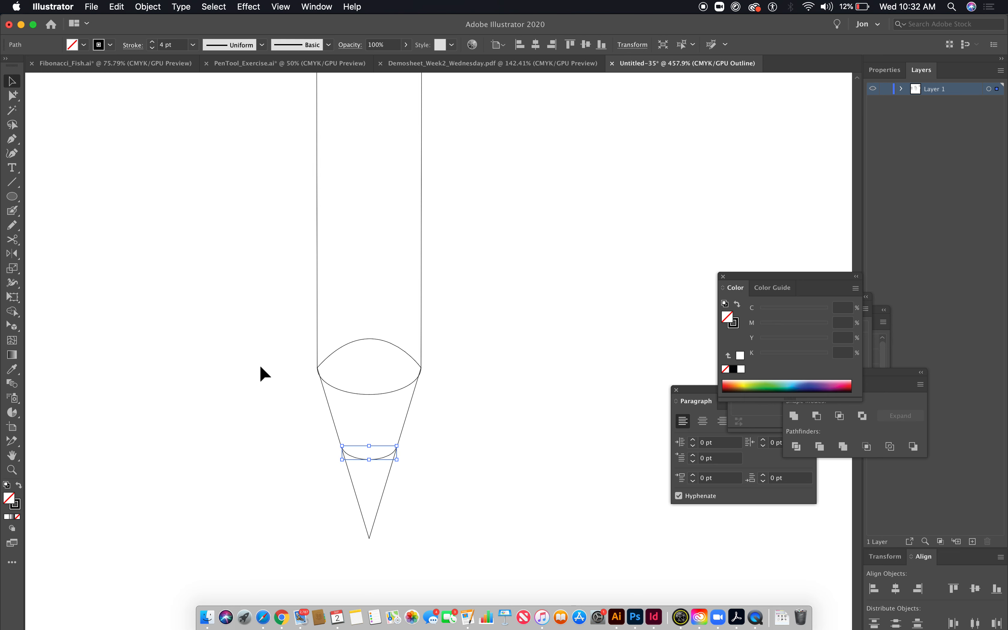
- Extend both ends of the arc outward beyond the tip's edges with short straight Pen tool segments
{"action": "left_click", "coordinate": [12, 139]}
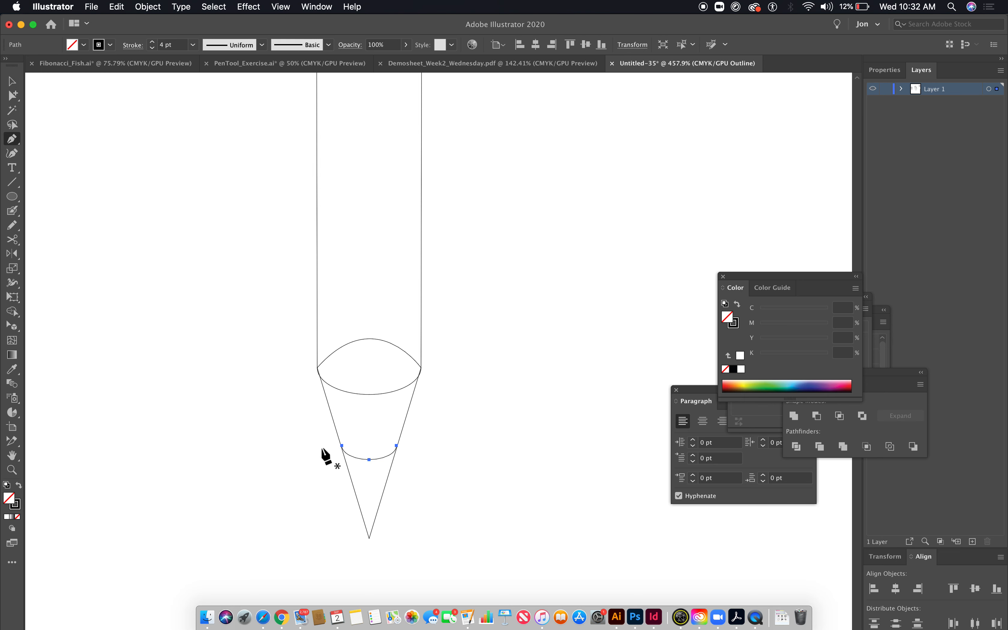
{"action": "left_click", "coordinate": [342, 446]}
{"action": "left_click", "coordinate": [308, 453]}
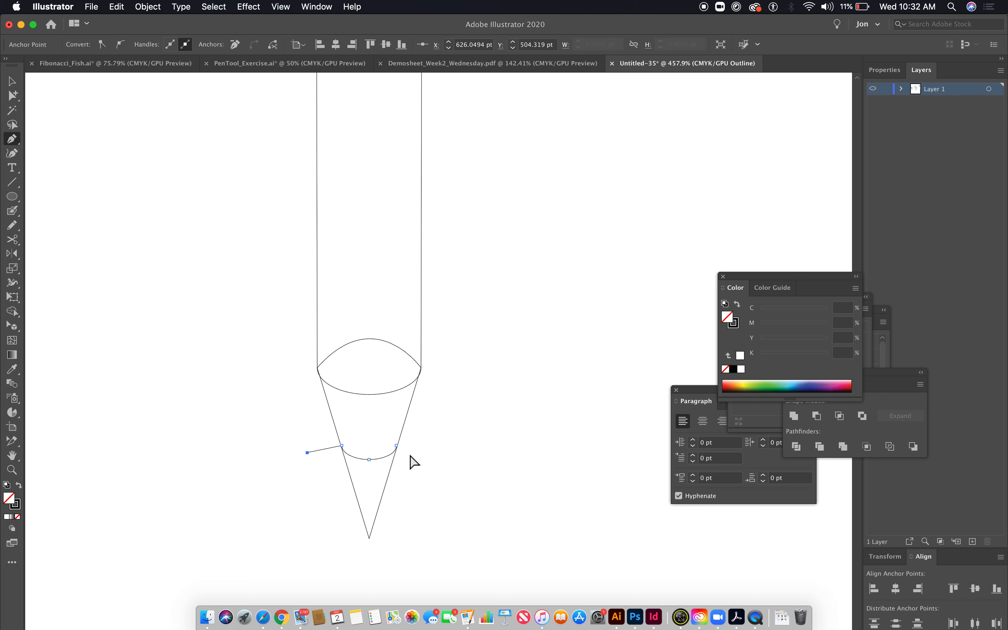
{"action": "left_click", "coordinate": [410, 455], "text": "super"}
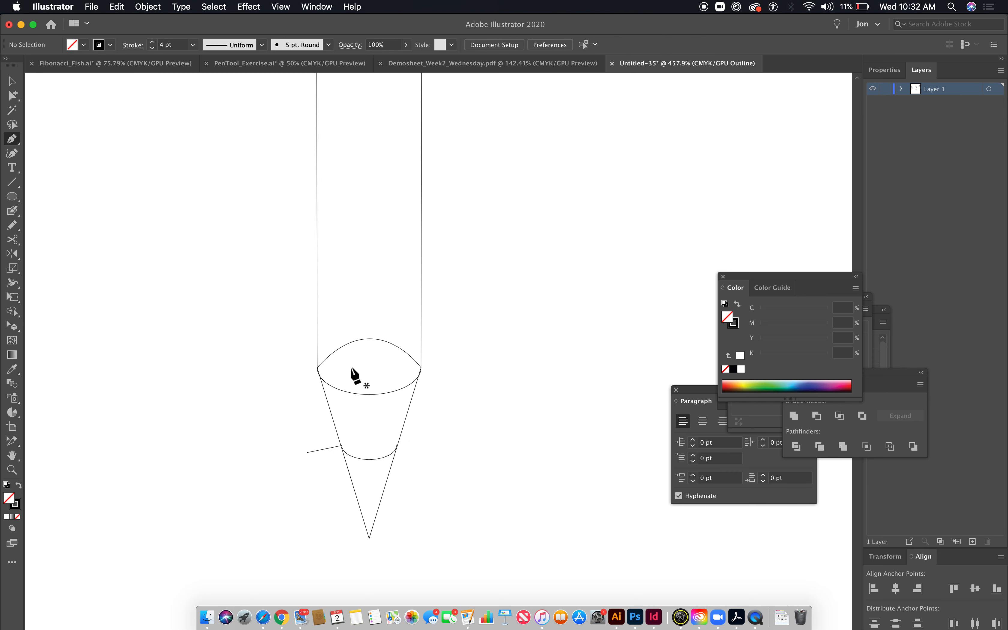
{"action": "left_click", "coordinate": [396, 445]}
{"action": "left_click", "coordinate": [430, 459]}
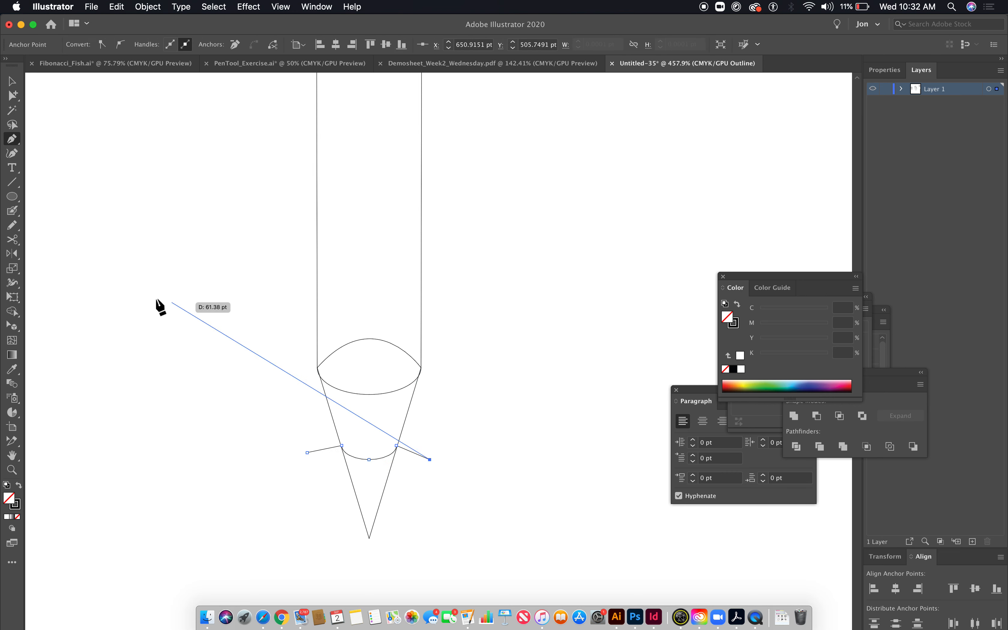
- Scale the whole extended arc uniformly to 101% and repeat the transform so its curve meets the tip's edges
{"action": "left_click", "coordinate": [13, 96]}
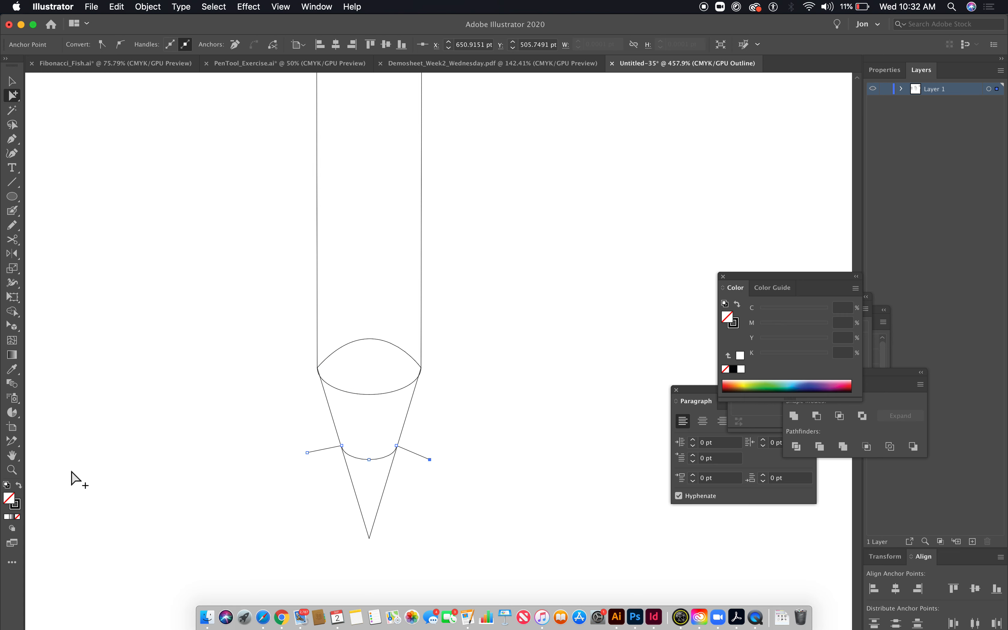
{"action": "left_click", "coordinate": [369, 460], "text": "alt"}
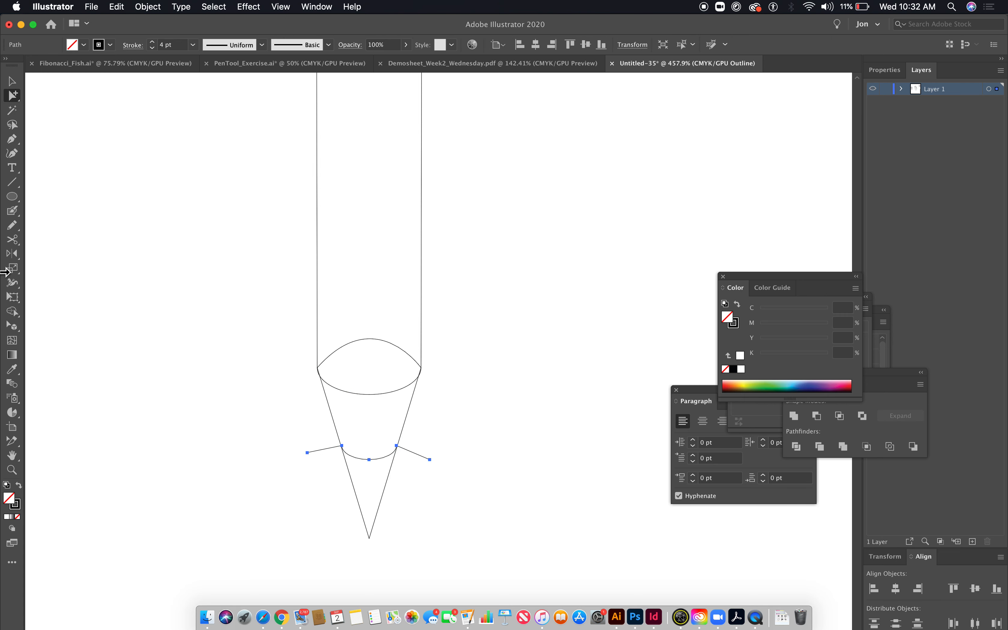
{"action": "double_click", "coordinate": [12, 268]}
{"action": "type", "text": "101"}
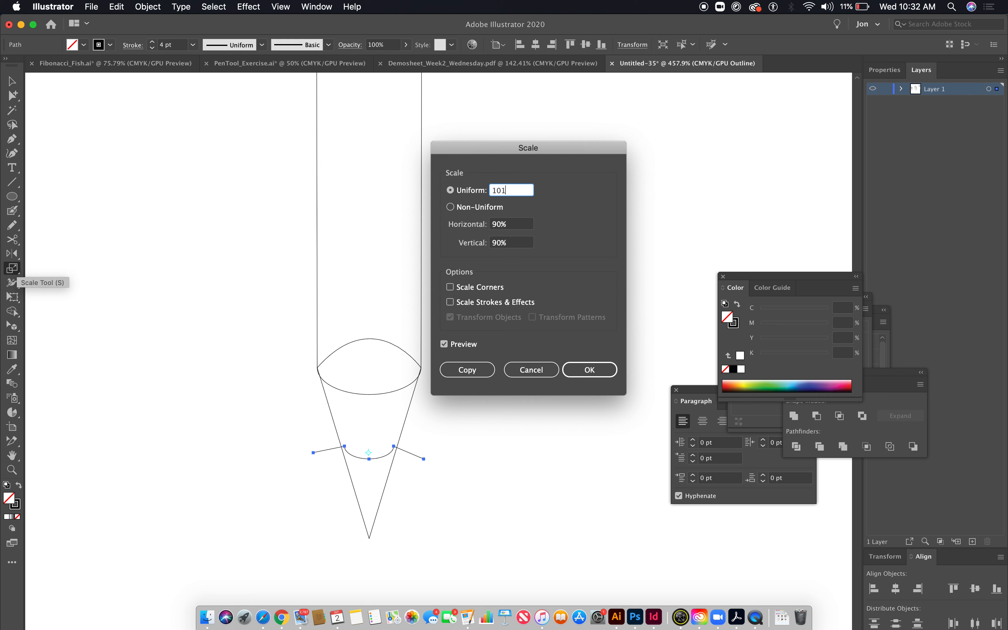
{"action": "key", "text": "Return"}
{"action": "key", "text": "super+d"}
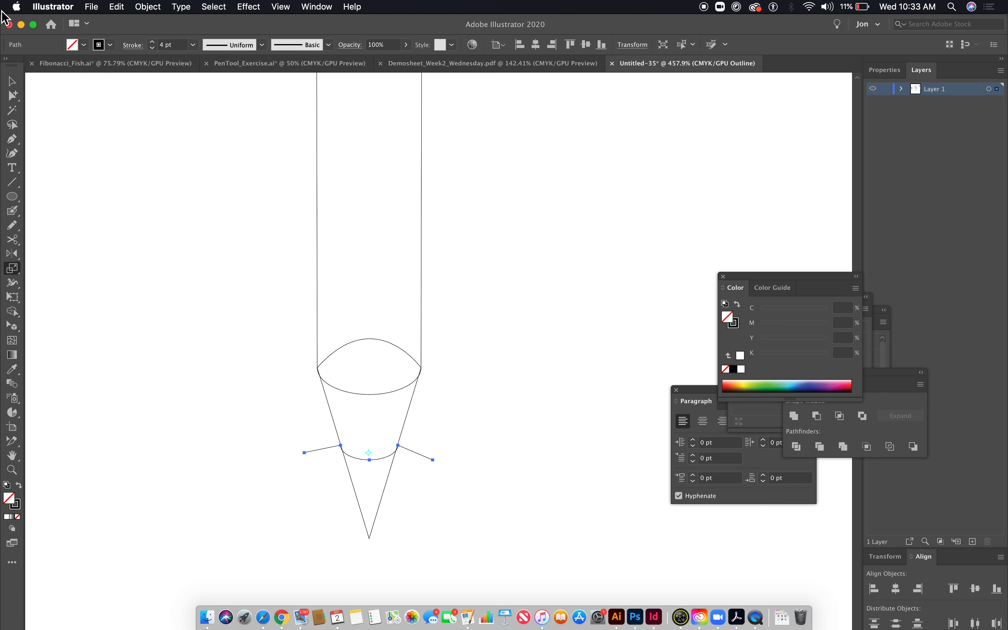
- Split the tip along the arc with Pathfinder Divide and return from outline to preview display
{"action": "left_click", "coordinate": [13, 95]}
{"action": "left_click_drag", "start_coordinate": [472, 498], "coordinate": [334, 415]}
{"action": "left_click", "coordinate": [796, 447]}
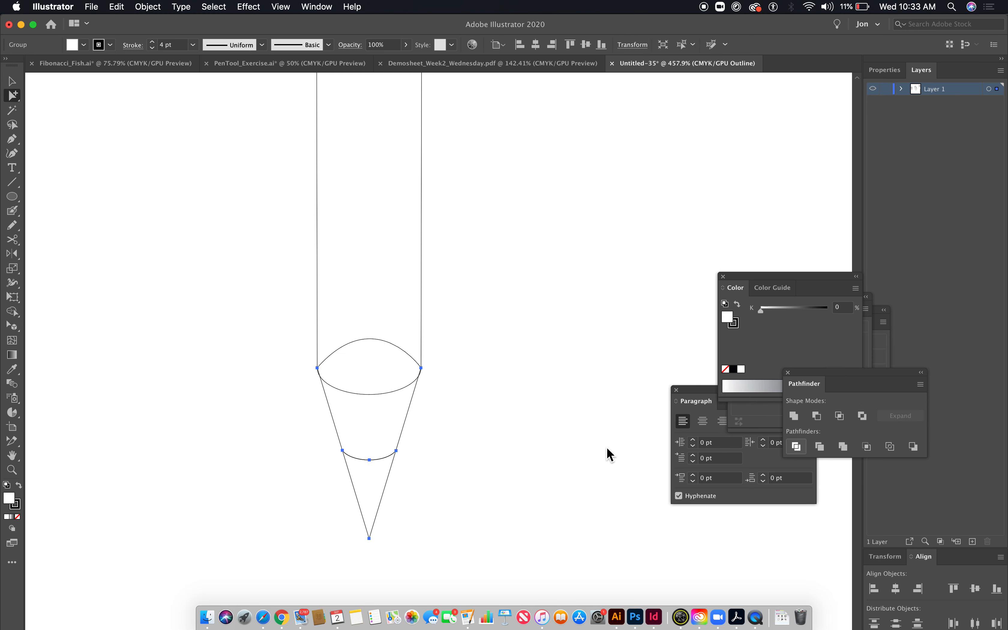
{"action": "left_click", "coordinate": [587, 452]}
{"action": "key", "text": "super+y"}
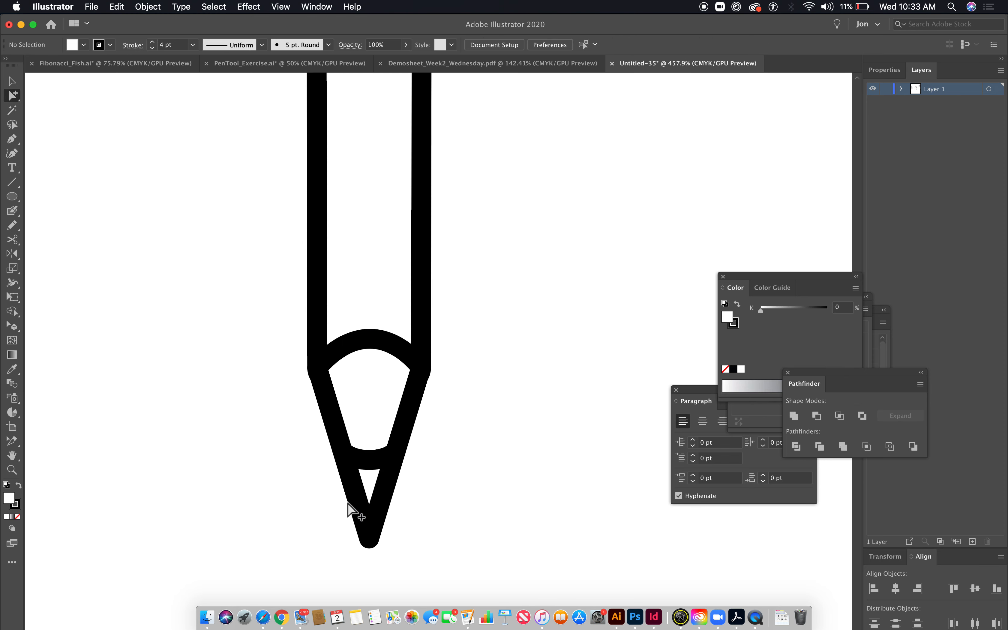
- Fill the lowest section of the divided tip with the black of its stroke to form the sharpened lead
{"action": "left_click", "coordinate": [365, 515]}
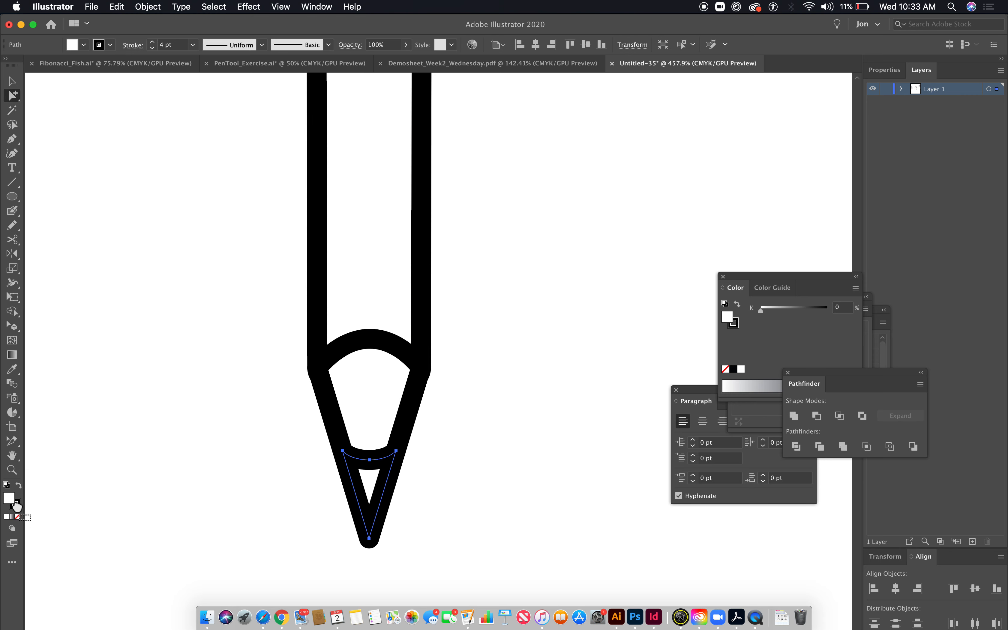
{"action": "left_click_drag", "start_coordinate": [17, 505], "coordinate": [9, 496]}
{"action": "left_click", "coordinate": [151, 493]}
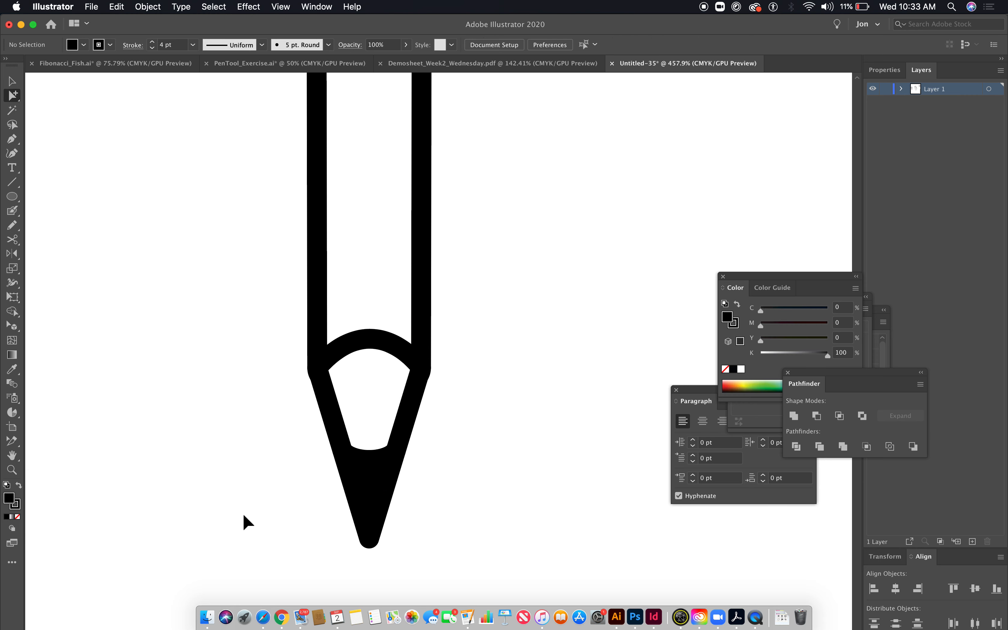
- Examine the finished pencil alongside the other icons on the whole artboard
{"action": "key", "text": "super+minus"}
{"action": "key", "text": "super+minus"}
{"action": "key", "text": "super+minus"}
{"action": "key", "text": "super+minus"}
{"action": "key", "text": "super+minus"}
{"action": "key", "text": "super+minus"}
{"action": "key", "text": "super+minus"}
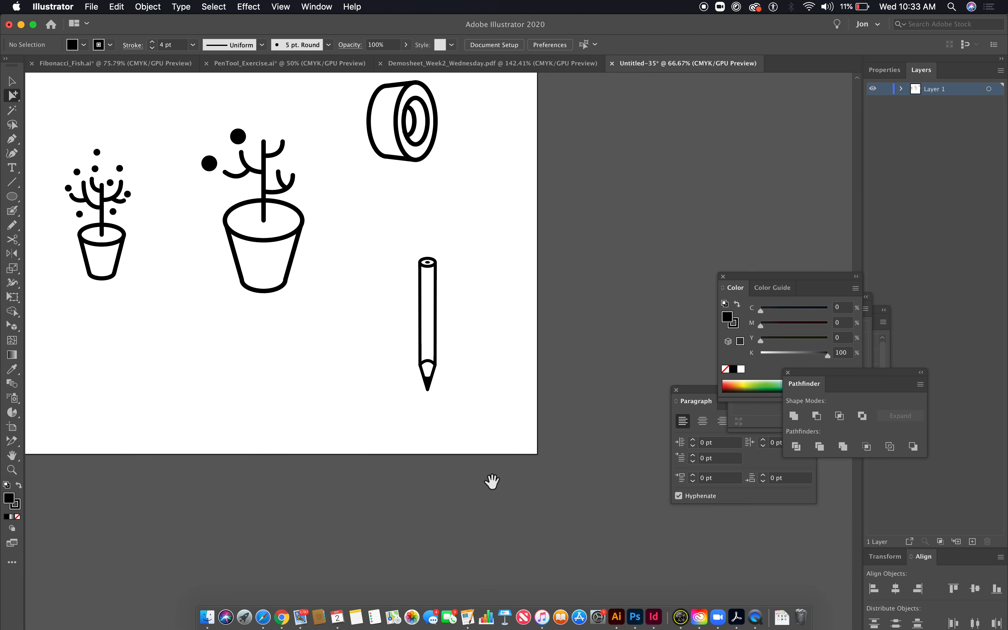
{"action": "left_click_drag", "start_coordinate": [492, 481], "coordinate": [592, 558]}
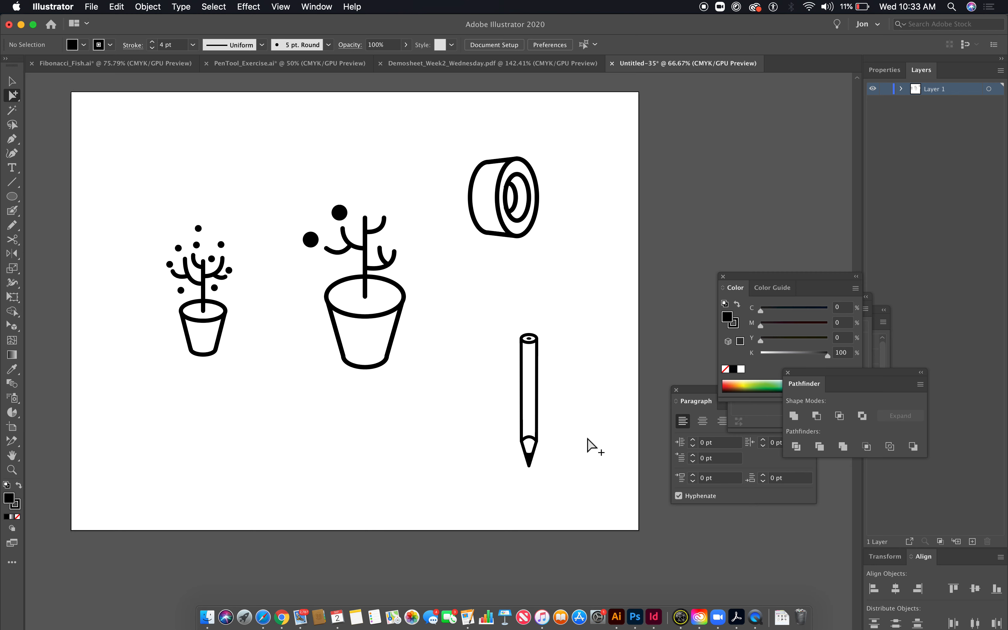